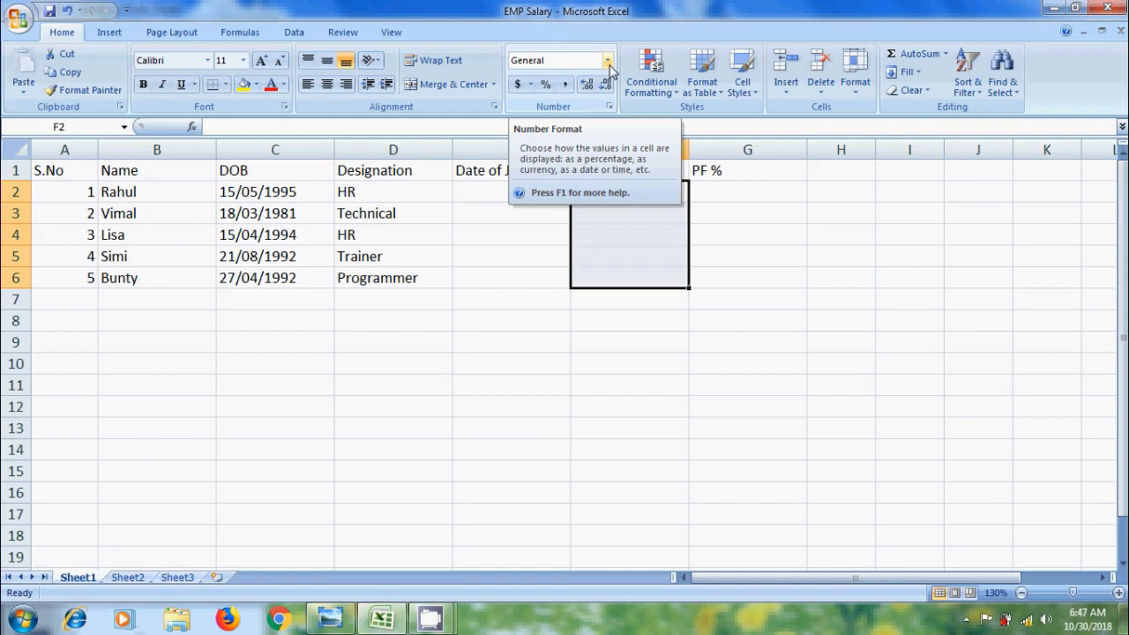
- Format the selected Salary cells F2:F6 as Number and enter 25000 in F2 and 35000 in F3
click(608, 61)
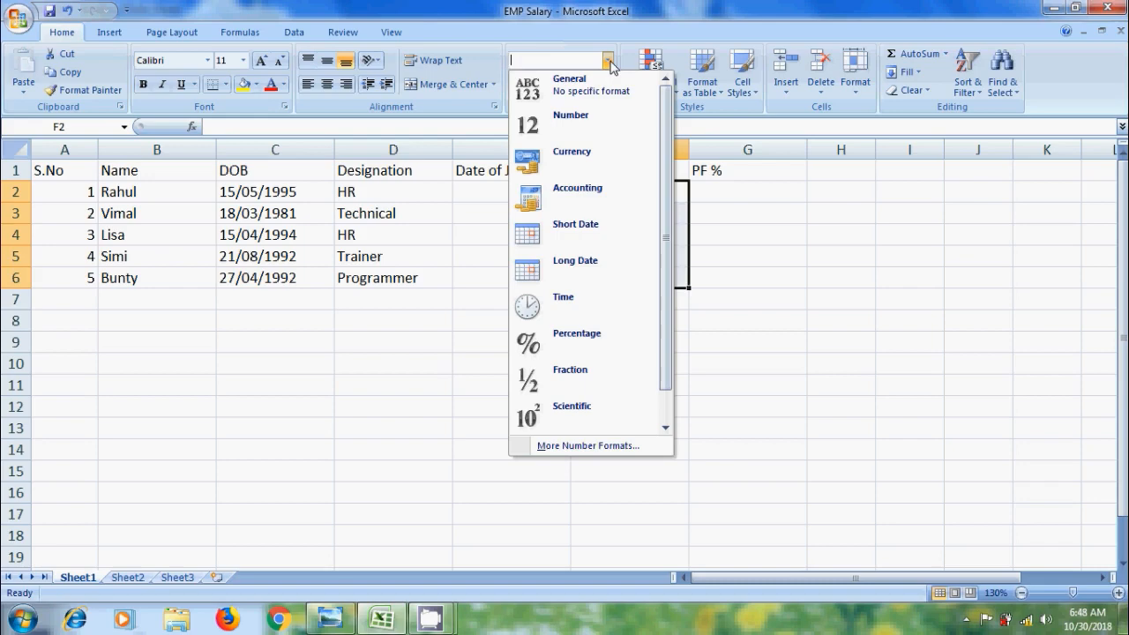
click(616, 115)
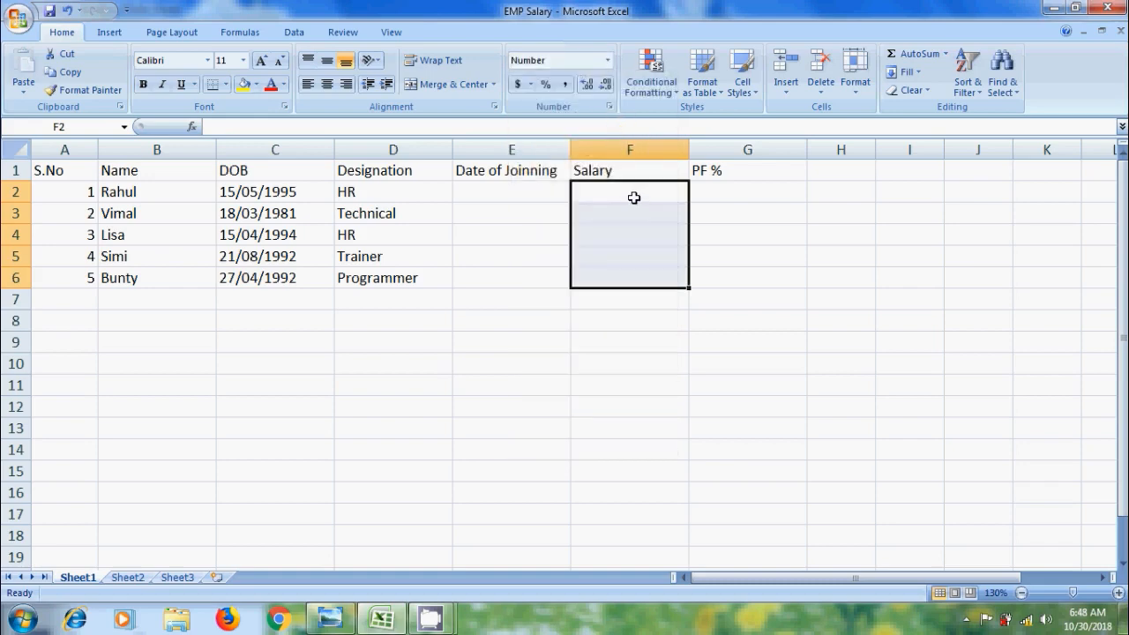
click(632, 195)
text(25)
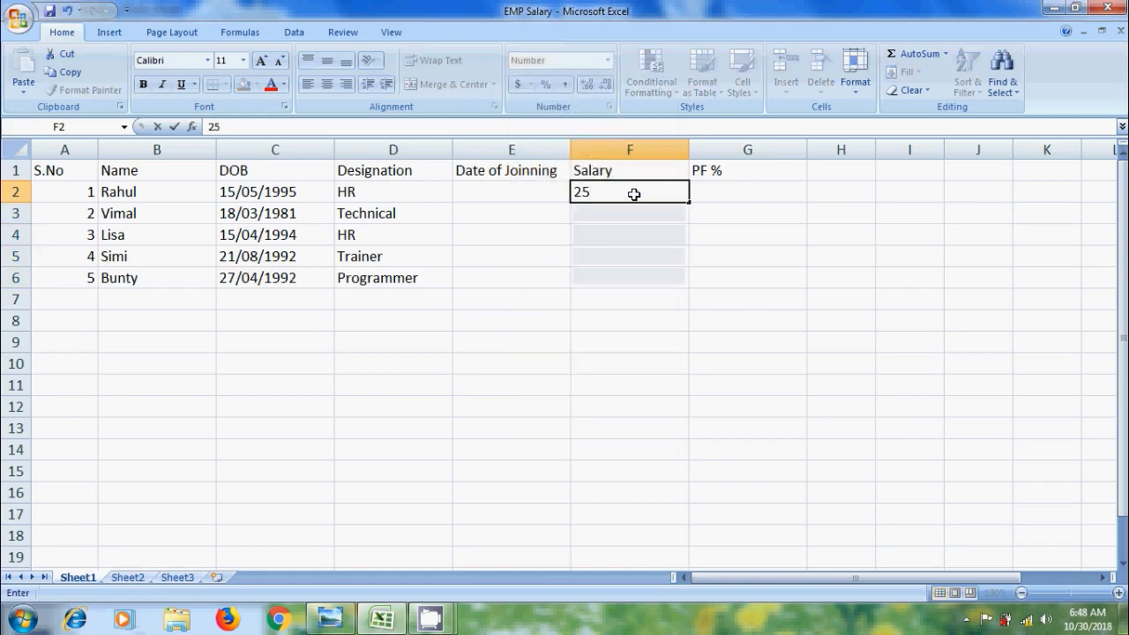
text(000)
key(Return)
text(3)
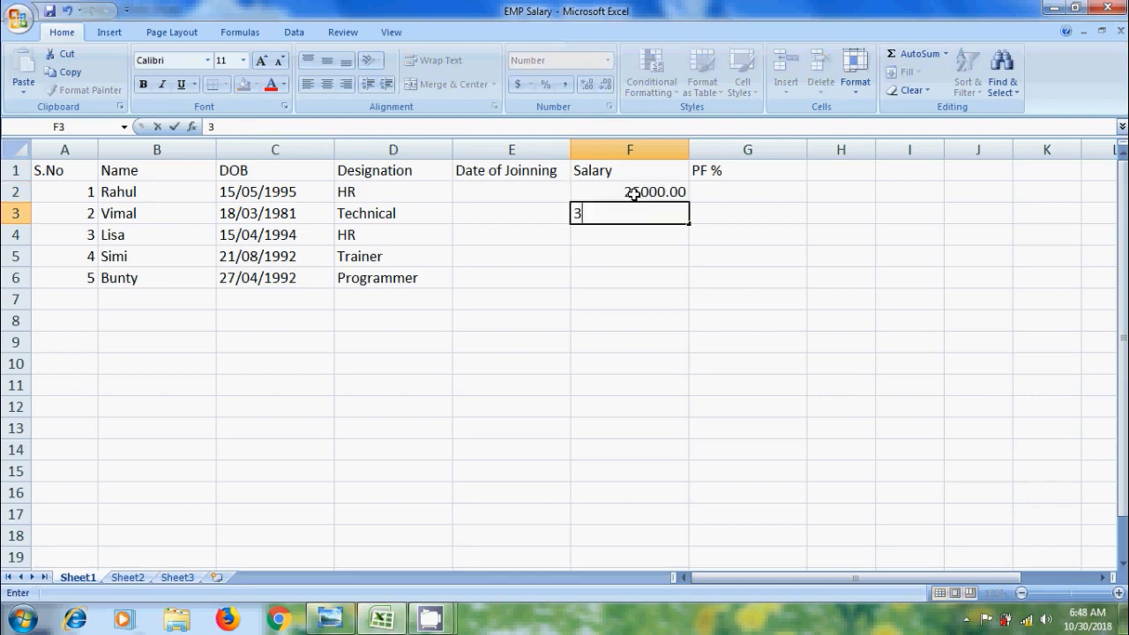
text(5000)
key(Return)
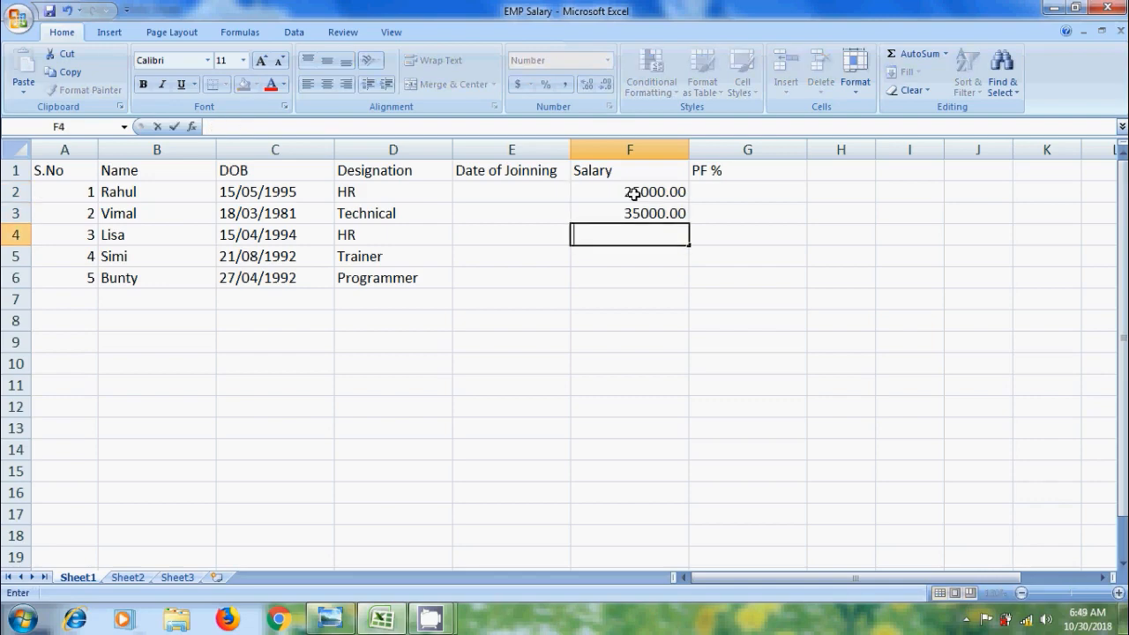
- Try entering the date 10/12/18 in the Number-formatted Salary cell F4
text(10/12/18)
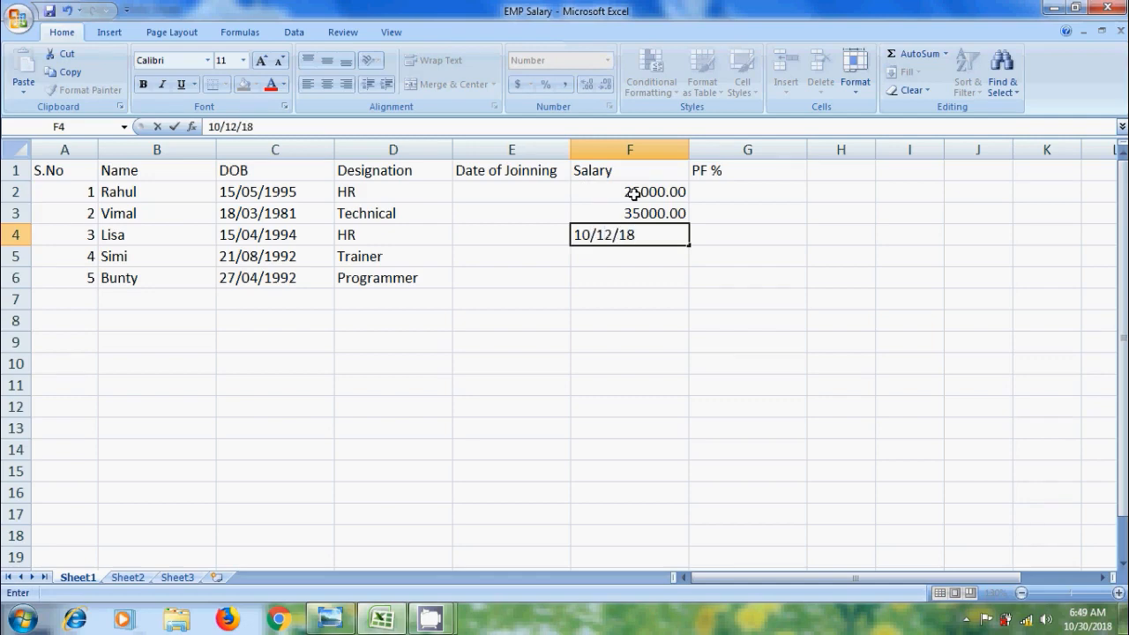
key(Return)
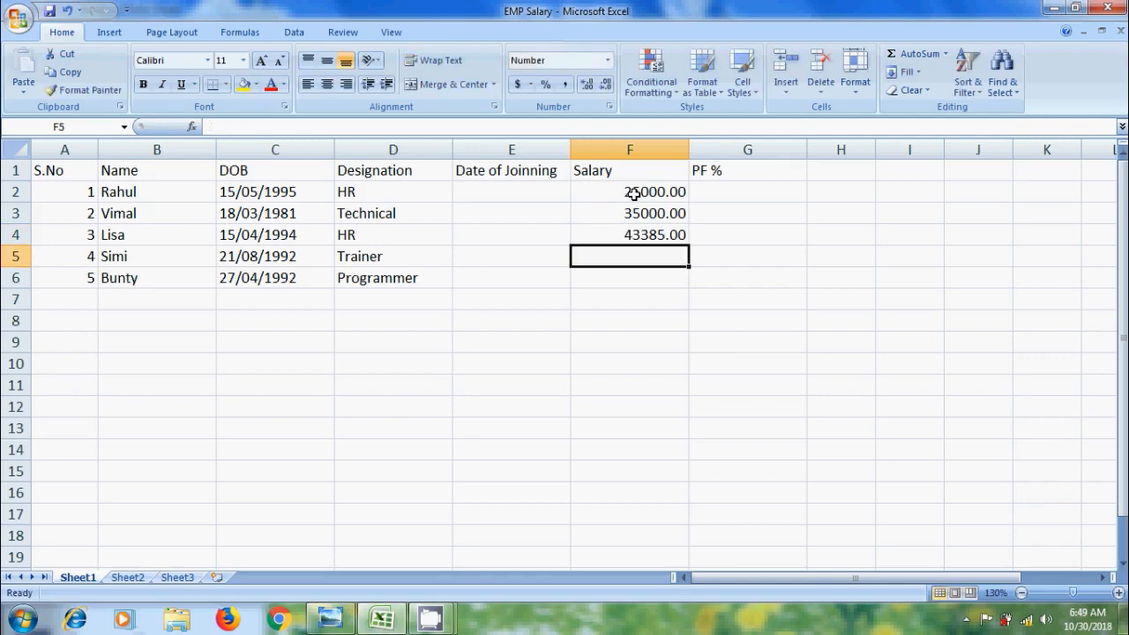
- Replace the entry in F4 with 25000, and enter salaries of 32000 in F5 and 45000 in F6
click(657, 234)
text(25000)
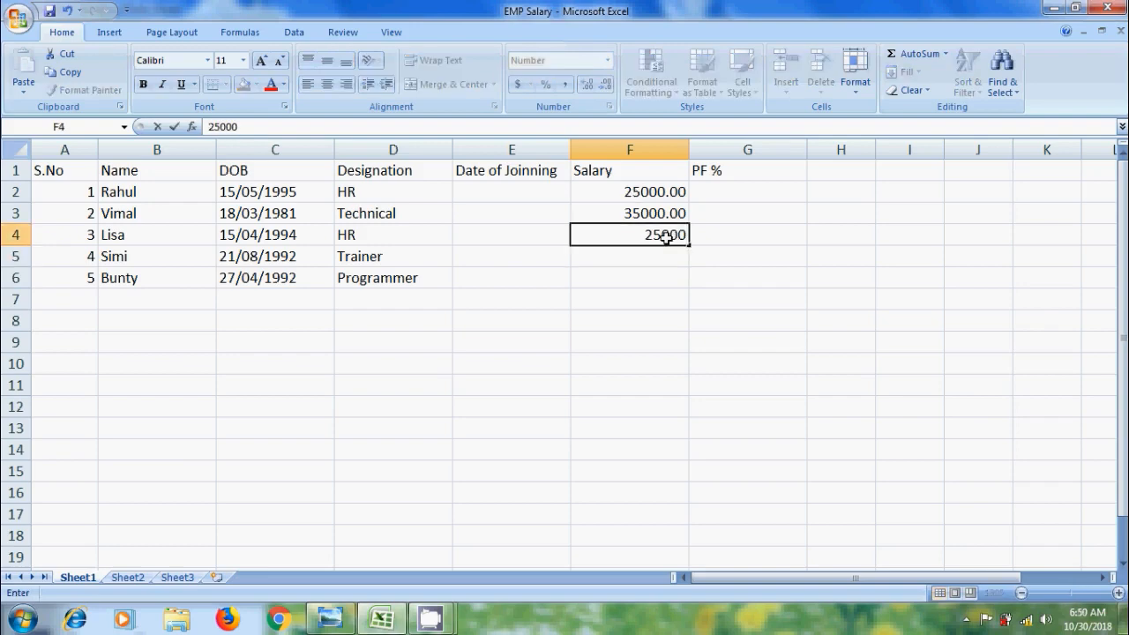
key(Return)
text(32)
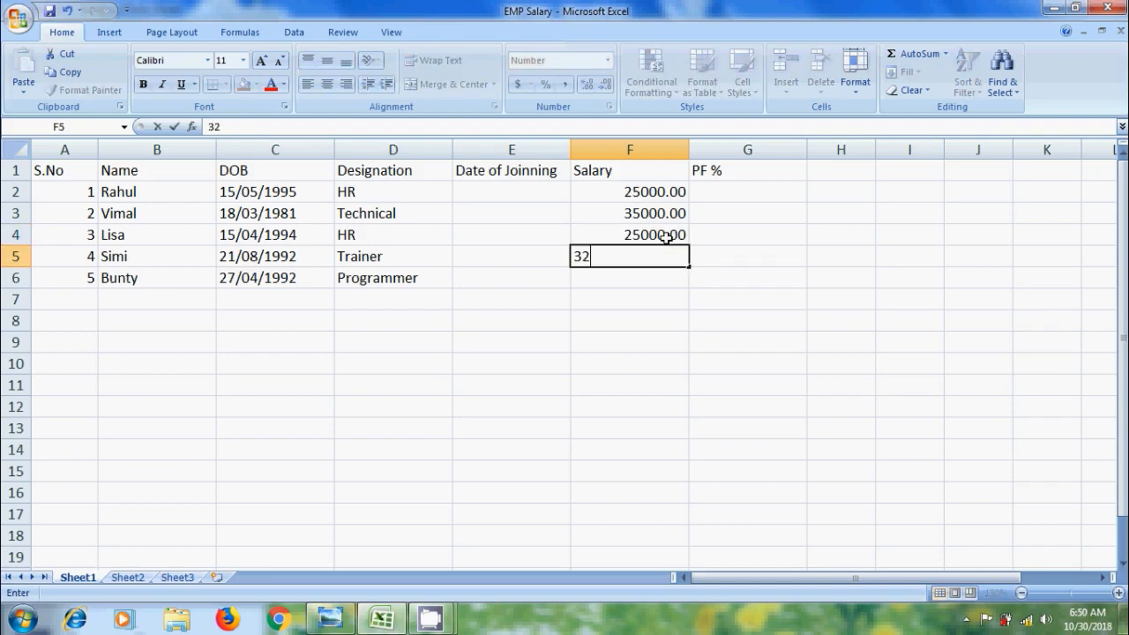
text(000)
key(Return)
text(45000)
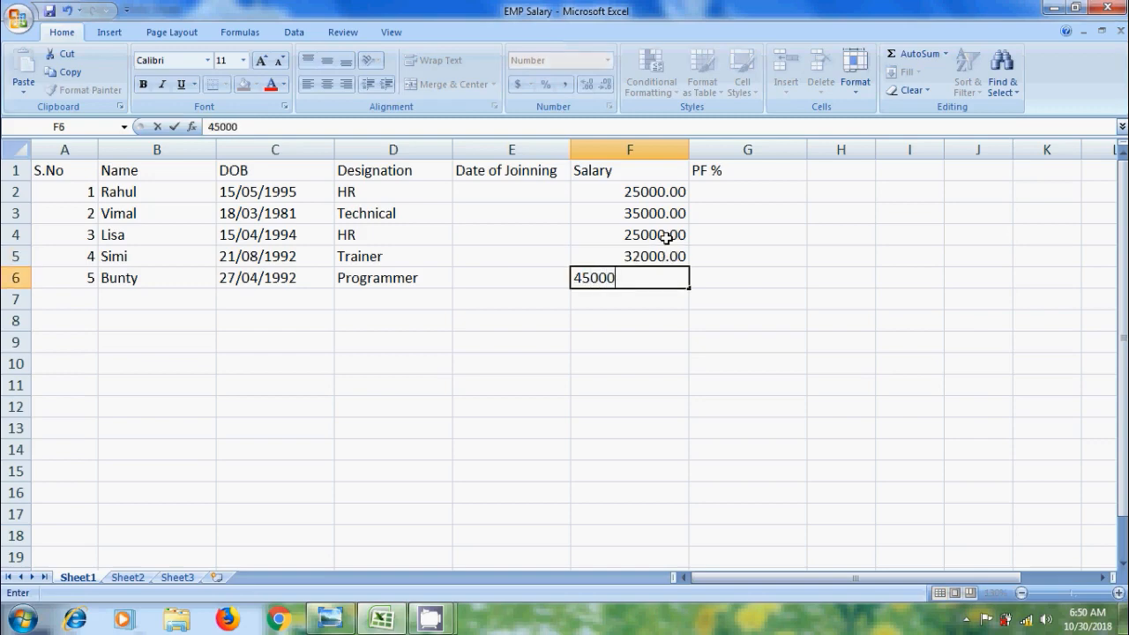
key(Return)
- Format the Date of Joinning cells E2:E6 as Short Date and enter 12/10/2018 in E2
drag(529, 189, 544, 271)
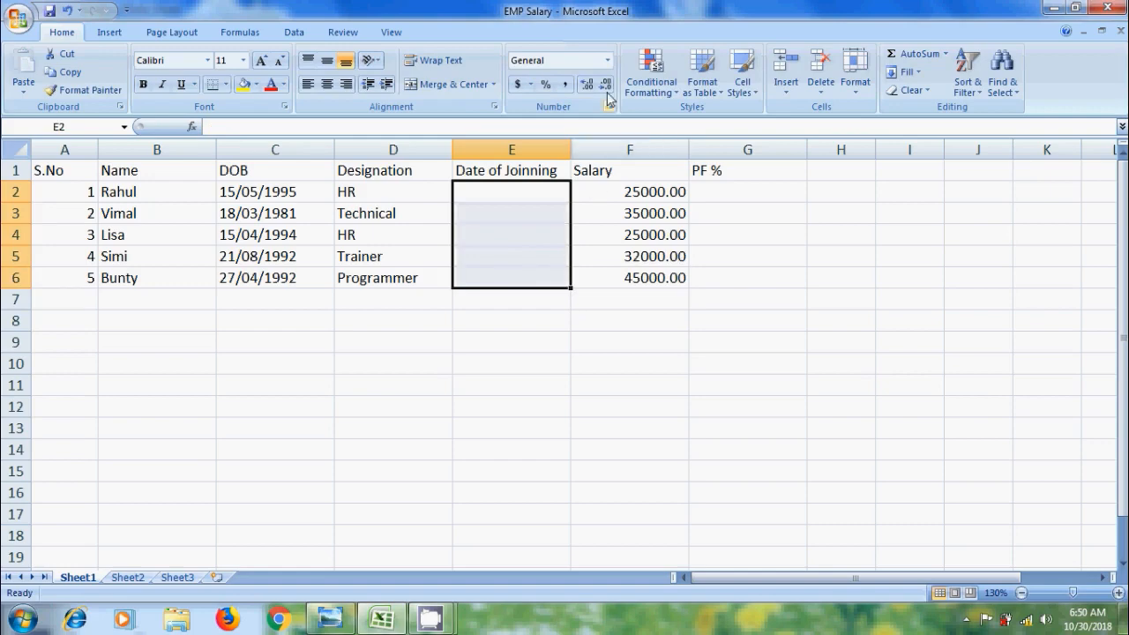
click(609, 60)
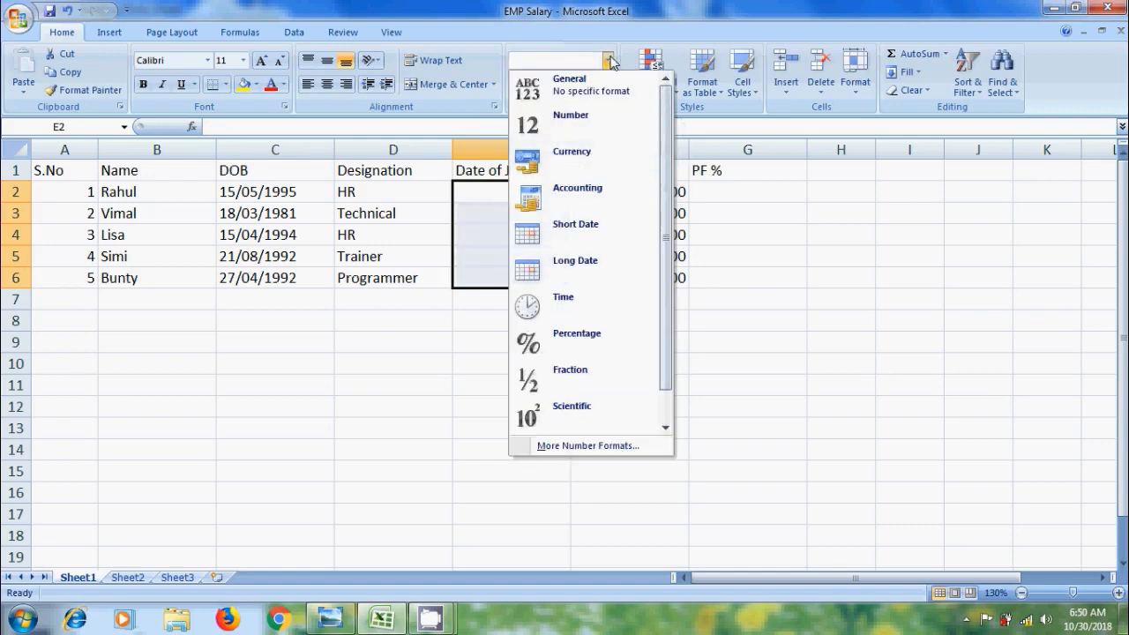
click(604, 230)
click(542, 195)
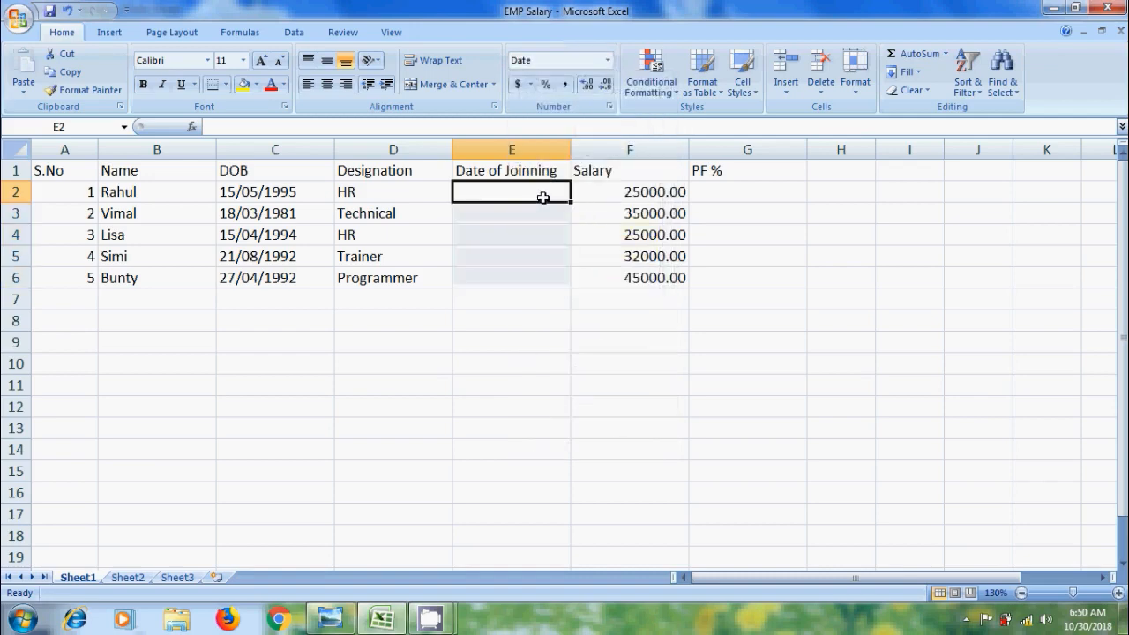
text(1)
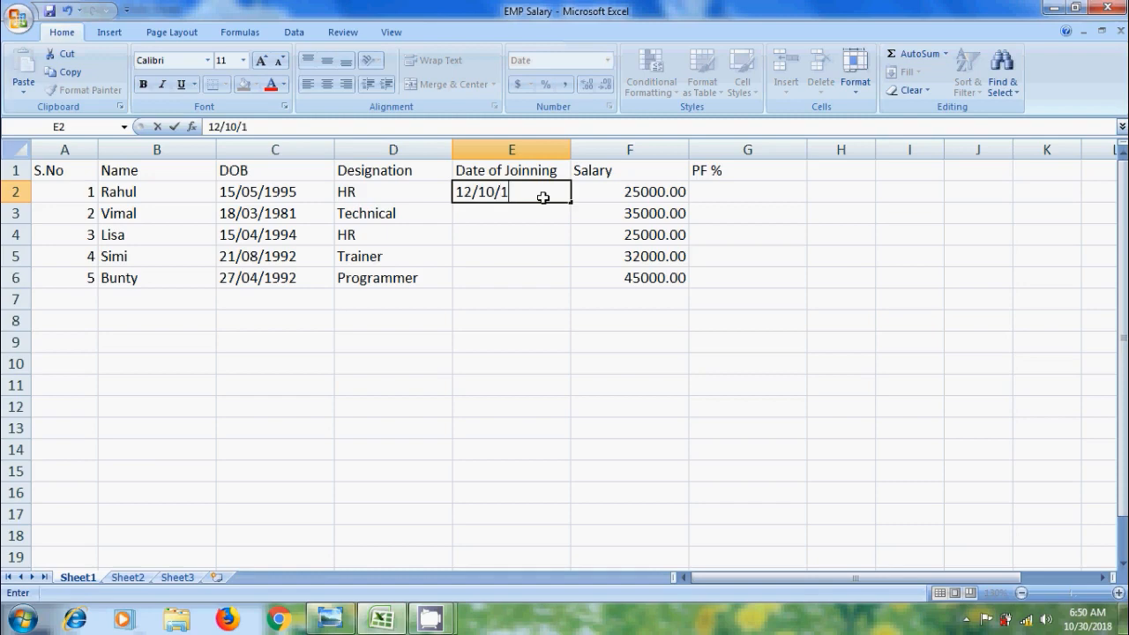
text(2/10/2018)
key(Return)
- Enter the joining dates 2/13/2018 in E3 and 5/12/2018 in E4
text(2/)
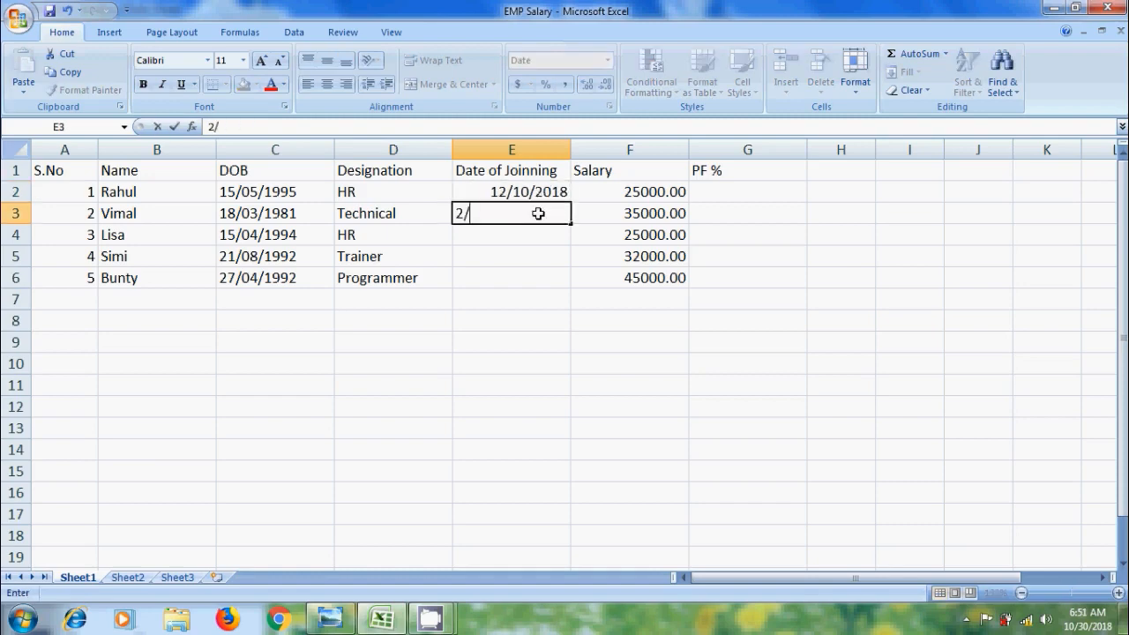
text(13/201)
text(8)
key(Return)
text(5/)
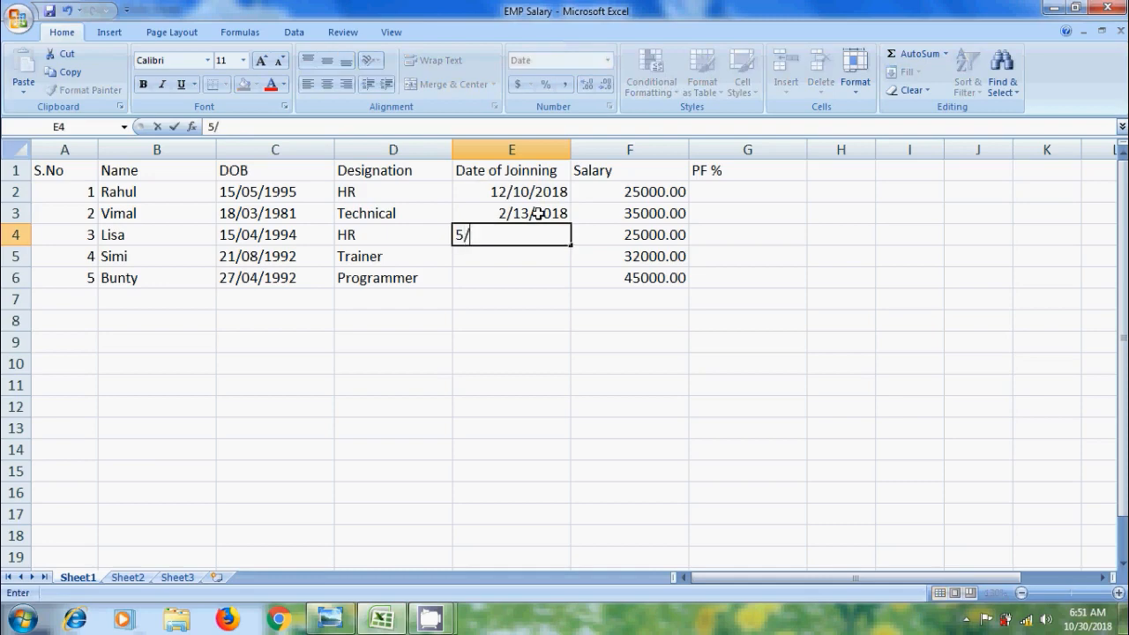
text(12/18)
key(Return)
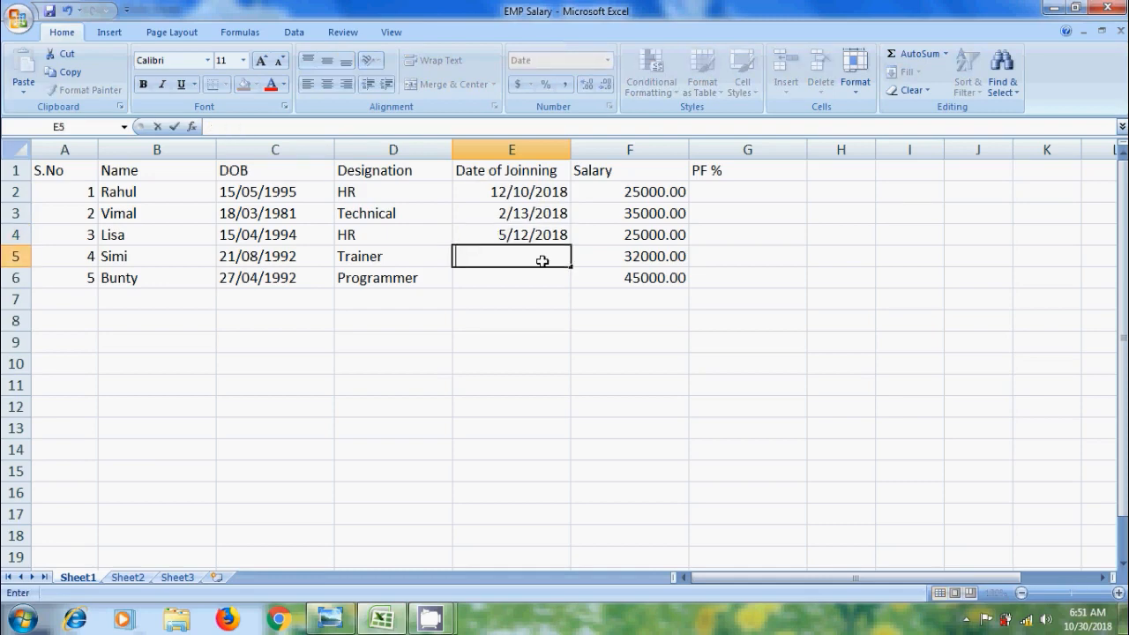
- Enter the joining dates 8/11/1987 in E5 and 6/13/2018 in E6
text(8/11/87)
key(Return)
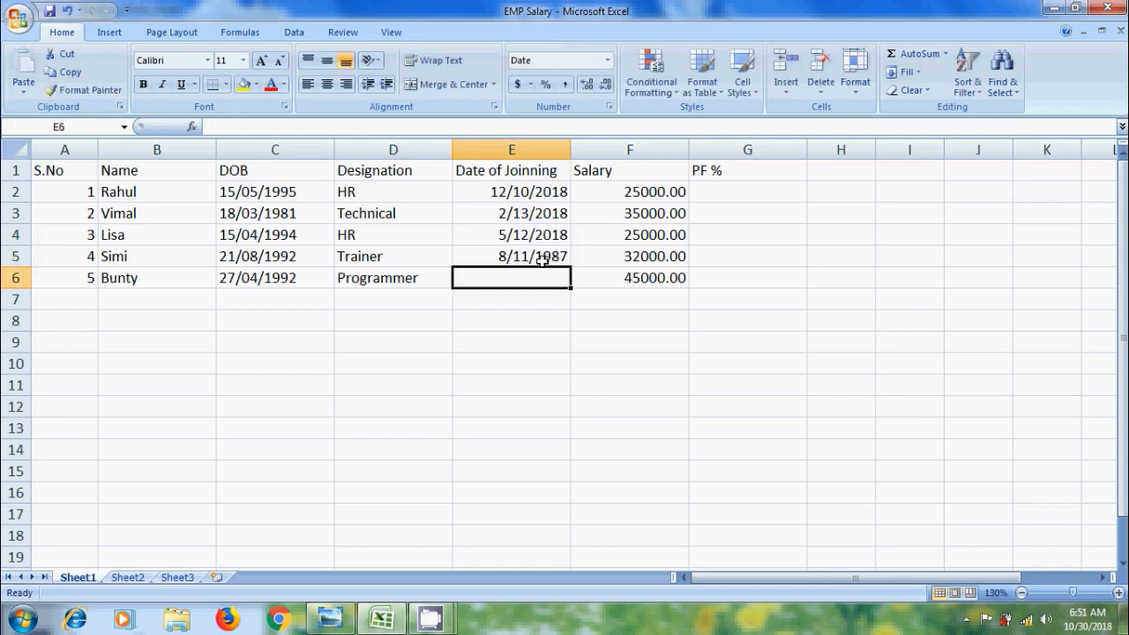
text(6/13/18)
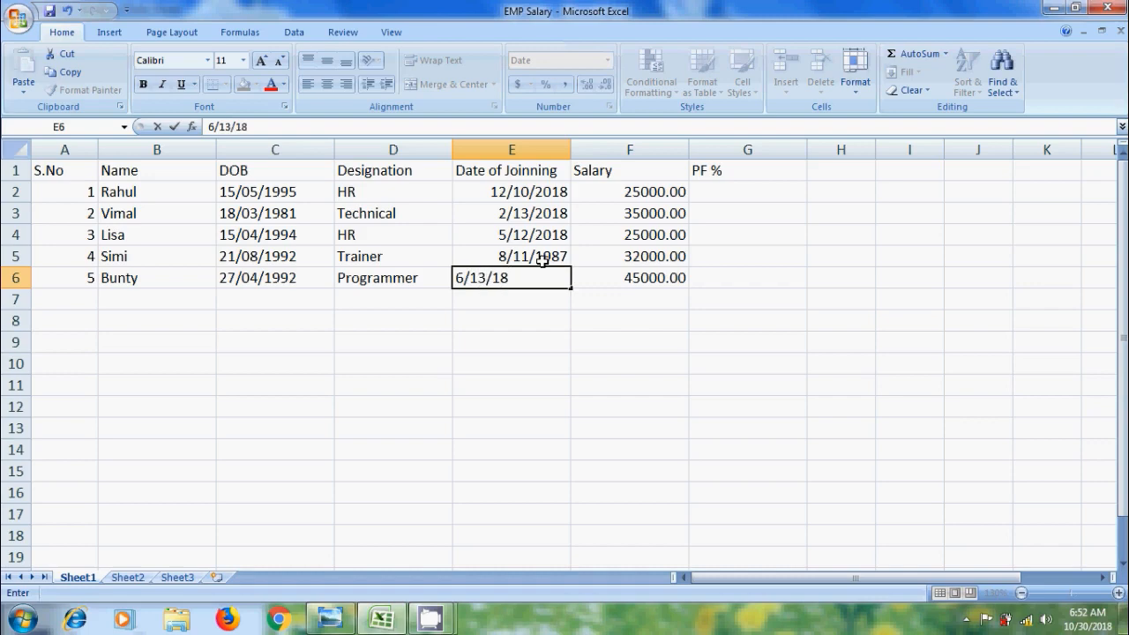
key(Left)
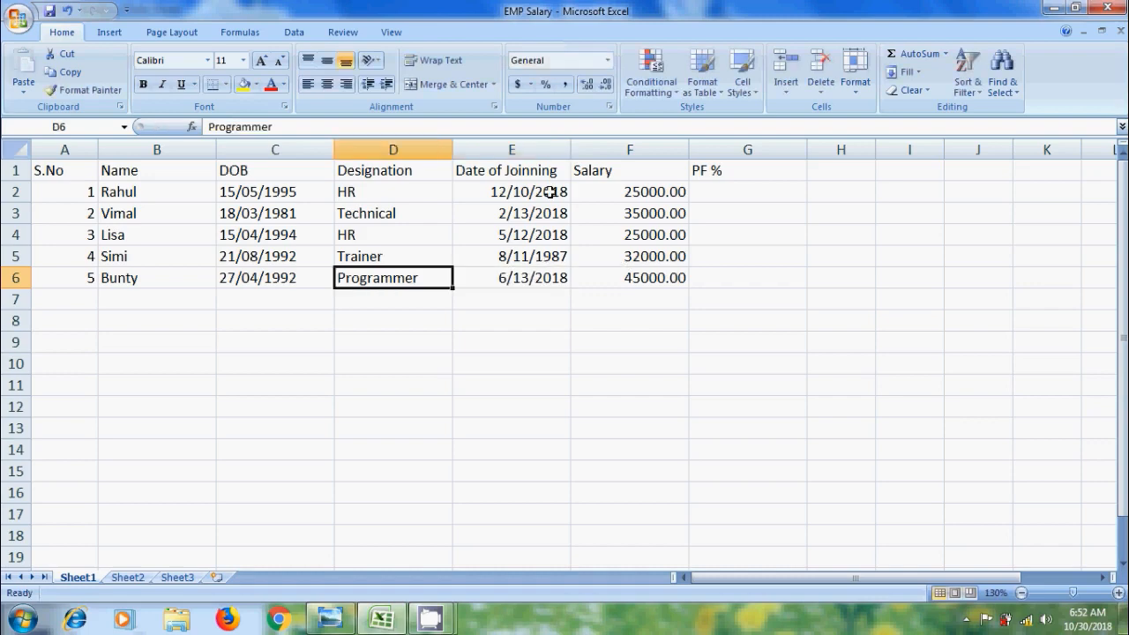
- Change the joining dates in E2:E6 to the Long Date format and widen column E to fit them
drag(547, 191, 553, 271)
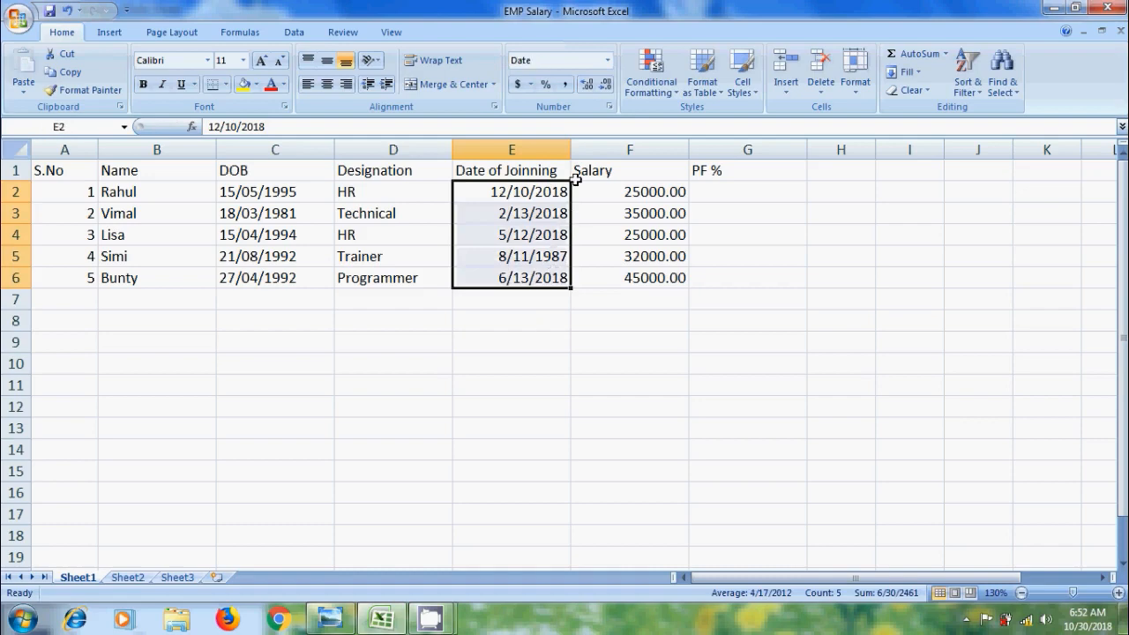
click(608, 61)
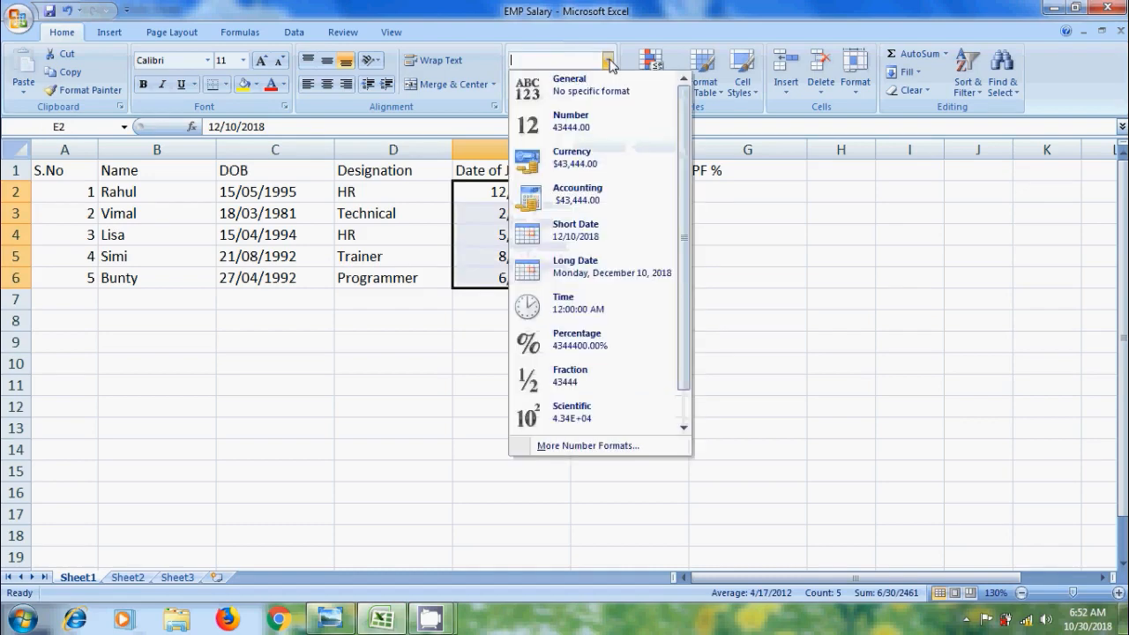
click(634, 269)
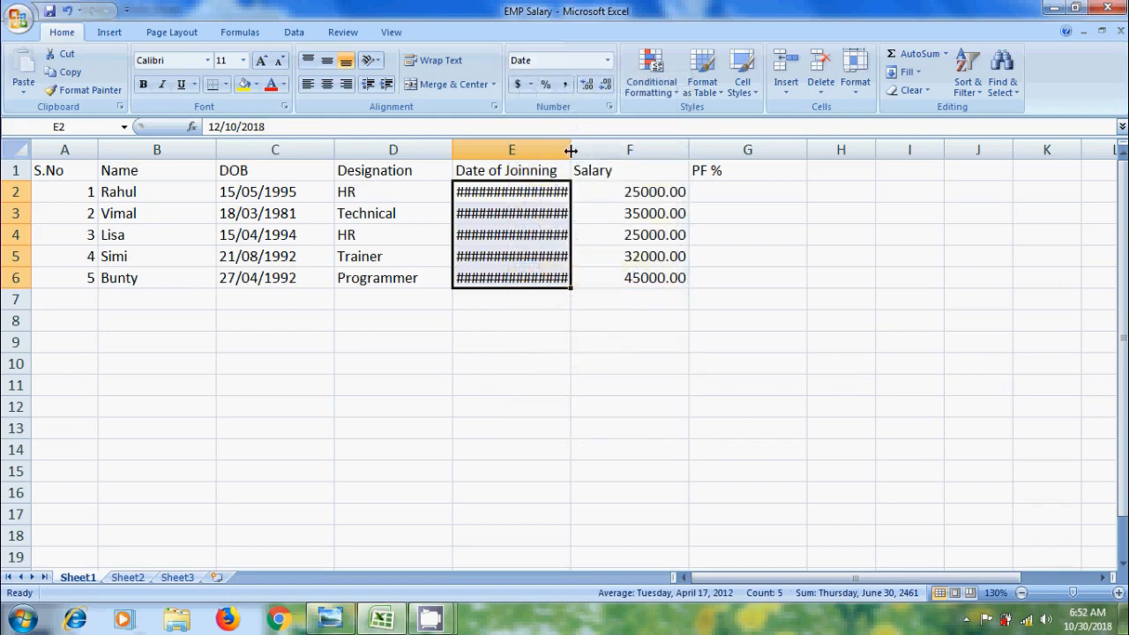
drag(570, 151, 687, 151)
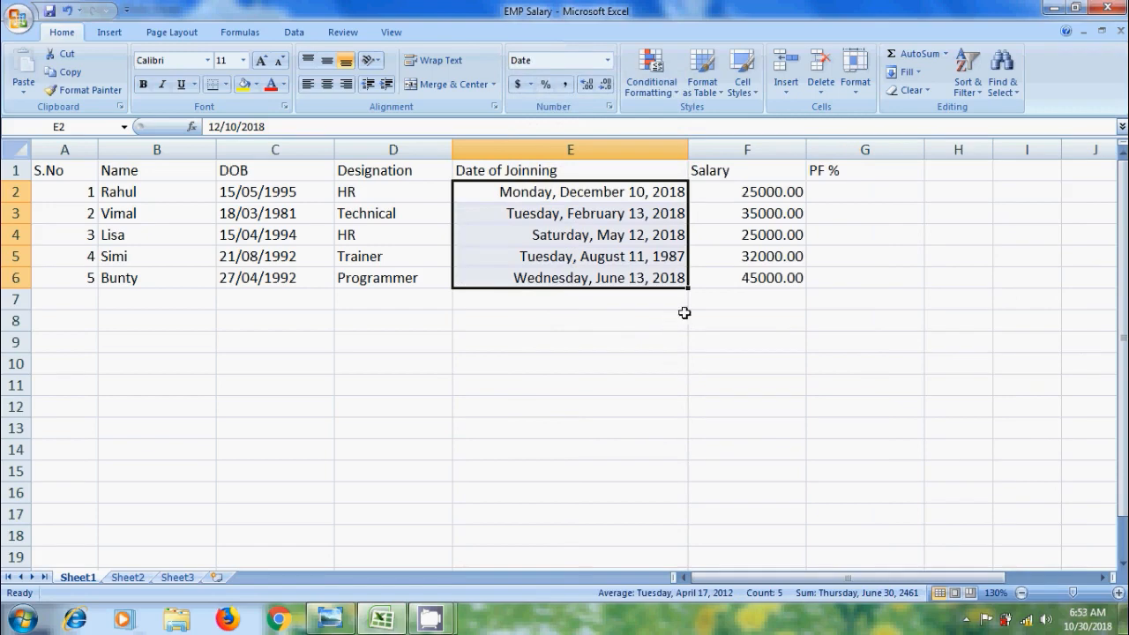
- Apply the comma style with thousands separators to the Salary values in F2:F6
click(783, 170)
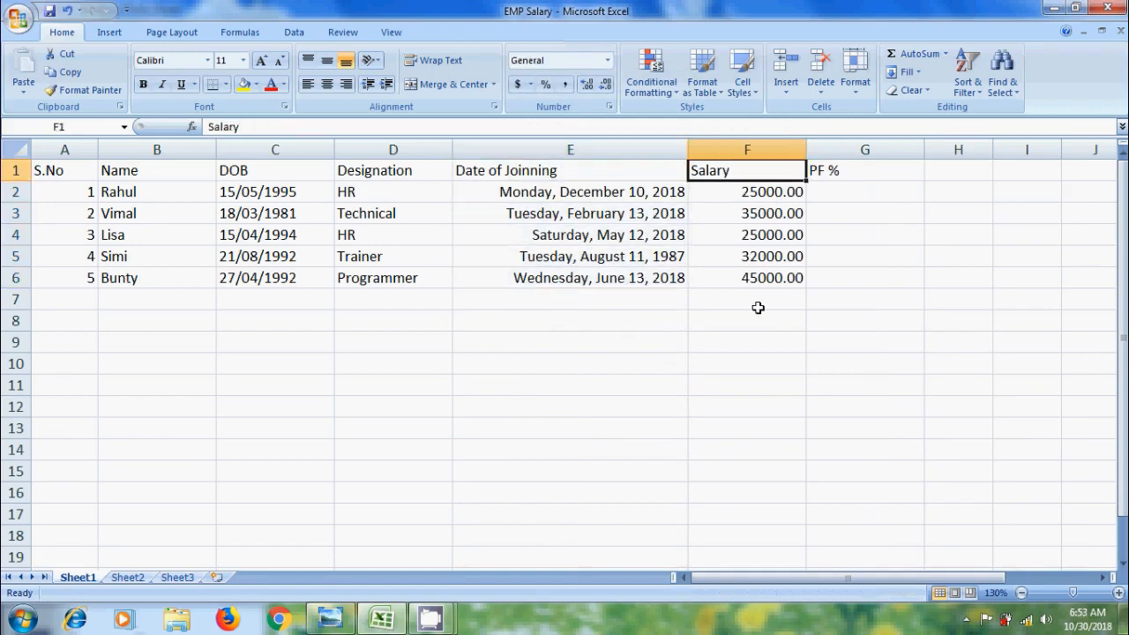
drag(776, 192, 796, 274)
click(566, 84)
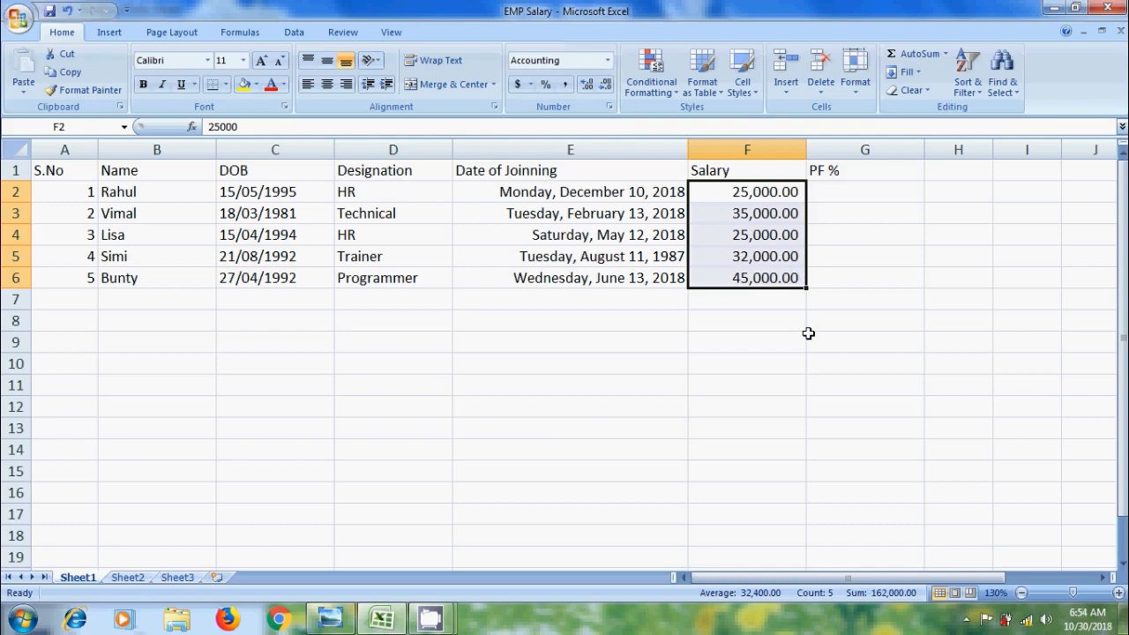
- Increase the decimal places of the Salary values in F2:F6 to six
click(587, 87)
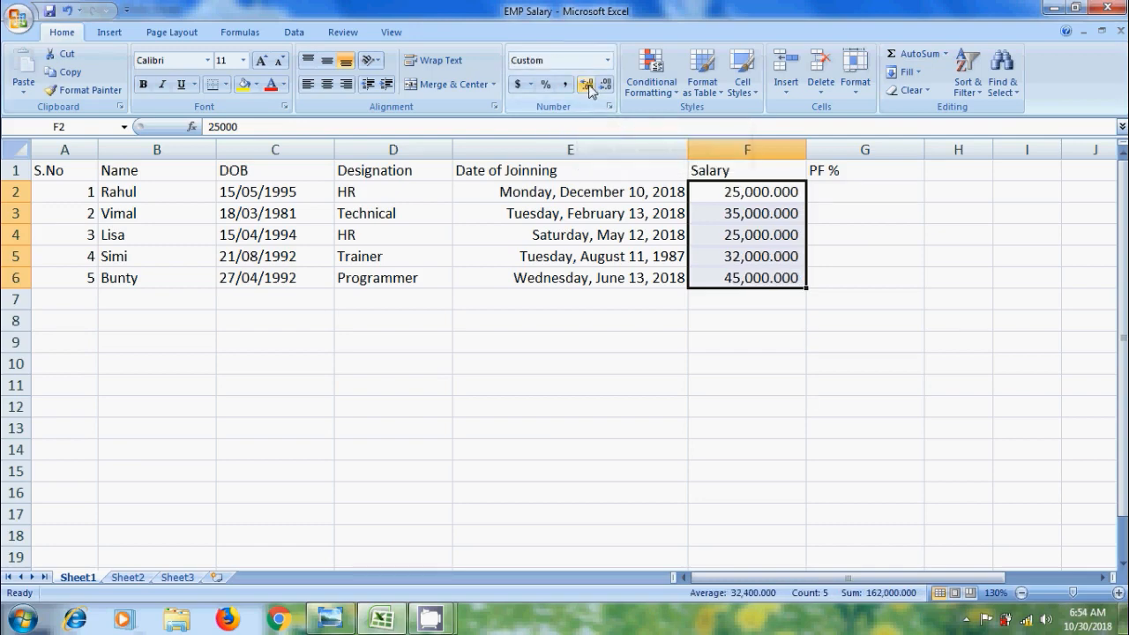
click(587, 87)
click(588, 87)
click(587, 87)
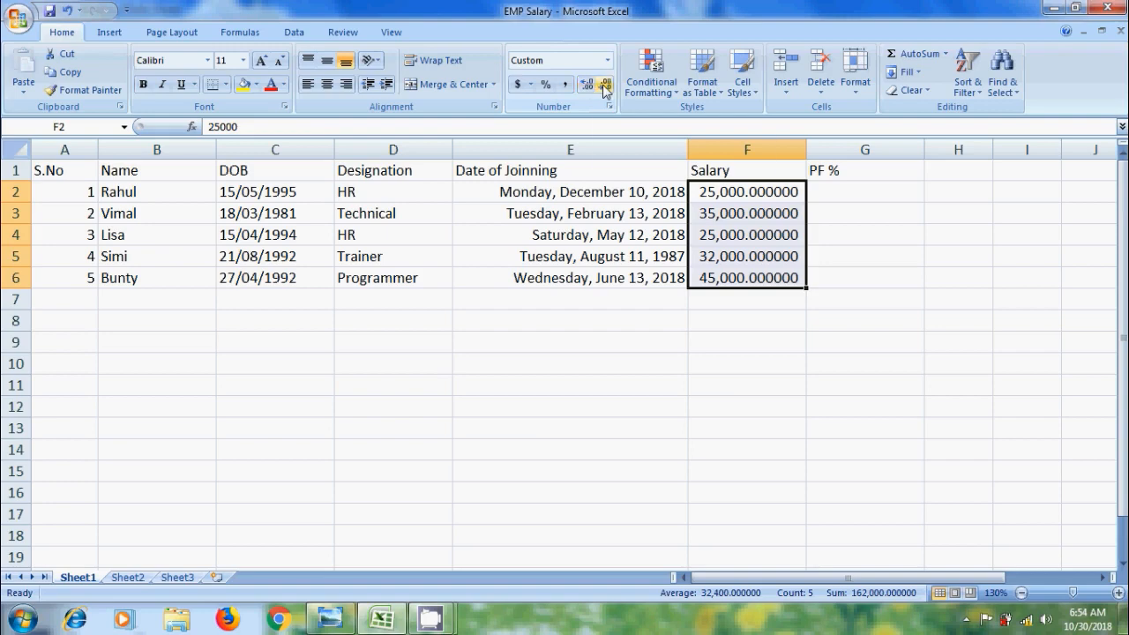
- Reduce the Salary values' decimal places to none and bring them back up to two
click(605, 87)
click(605, 87)
click(604, 88)
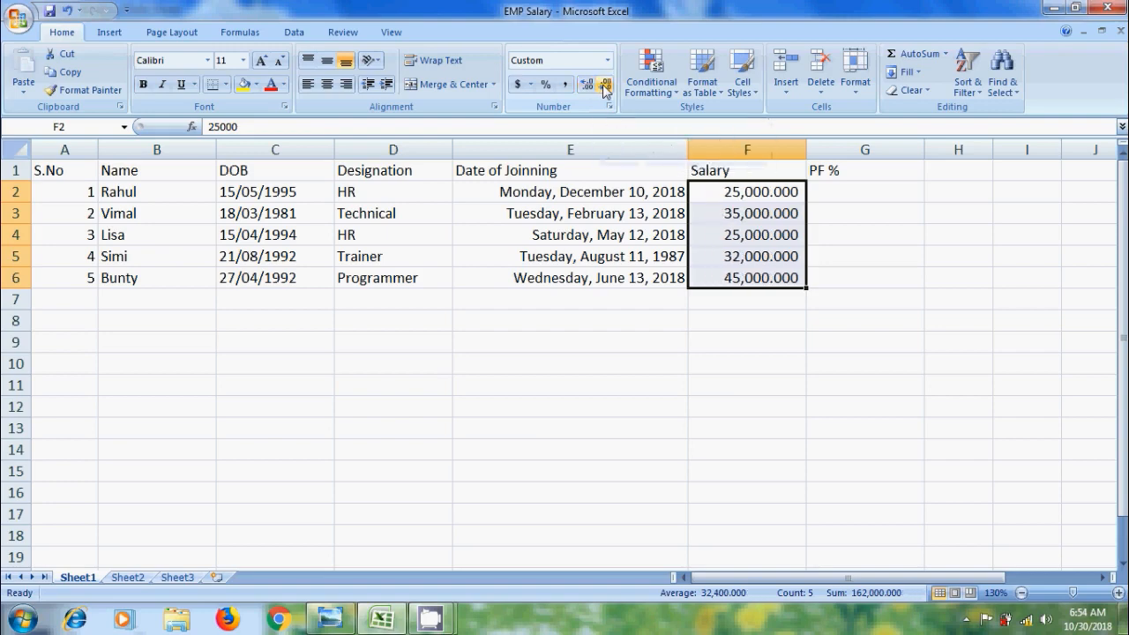
click(605, 88)
click(604, 87)
click(605, 88)
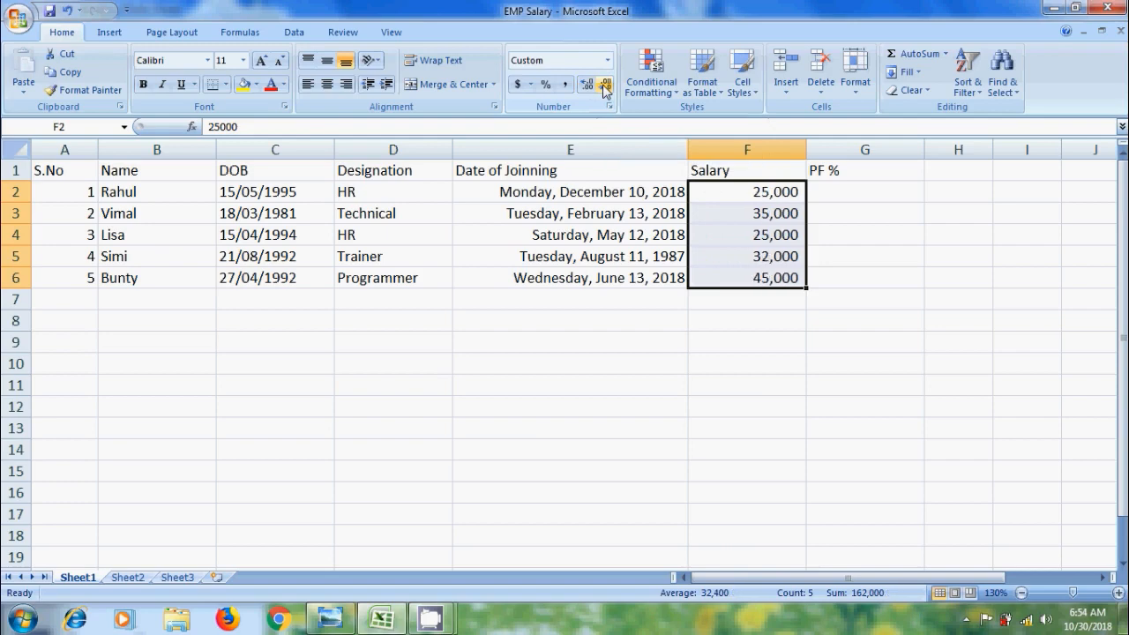
click(587, 85)
click(586, 85)
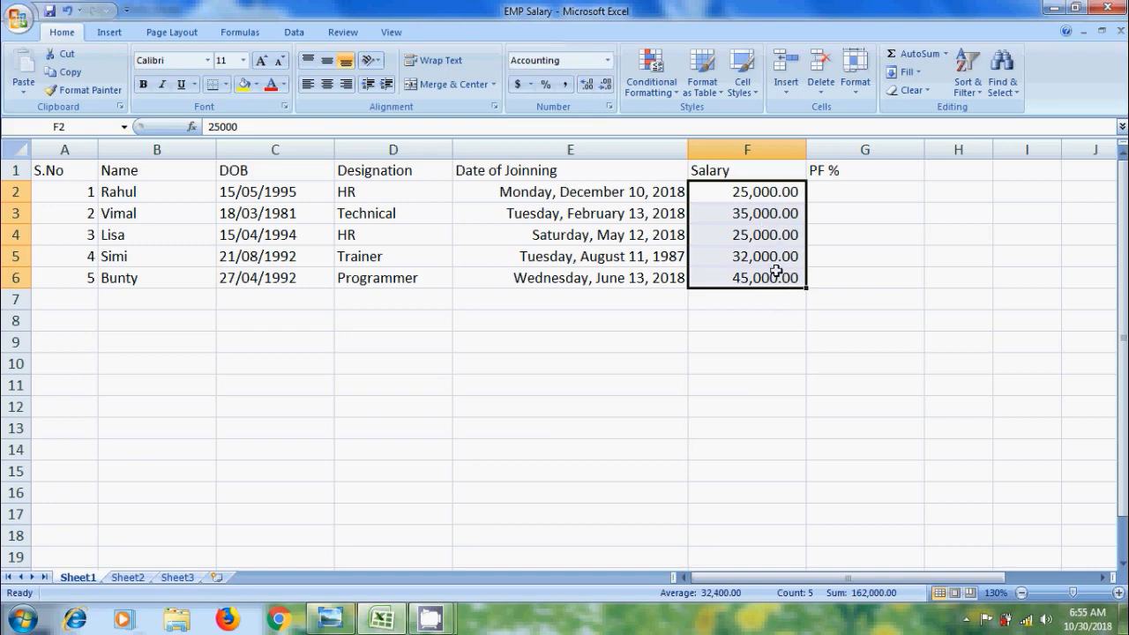
- Format the Salary values as Currency and switch them to the £ English (United Kingdom) accounting format
click(607, 61)
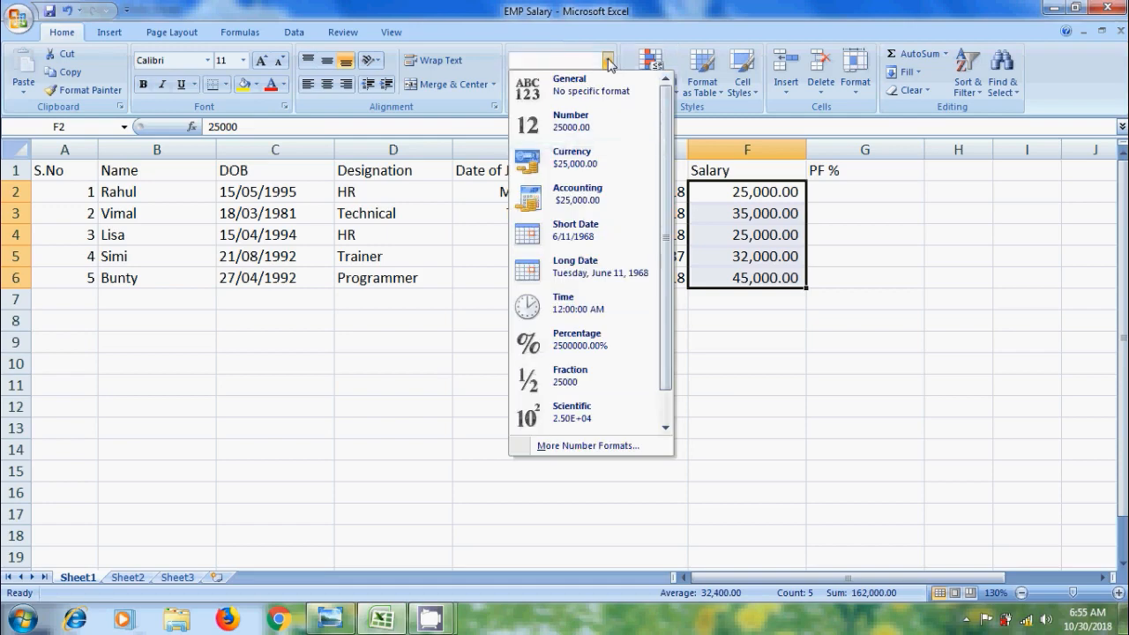
click(621, 161)
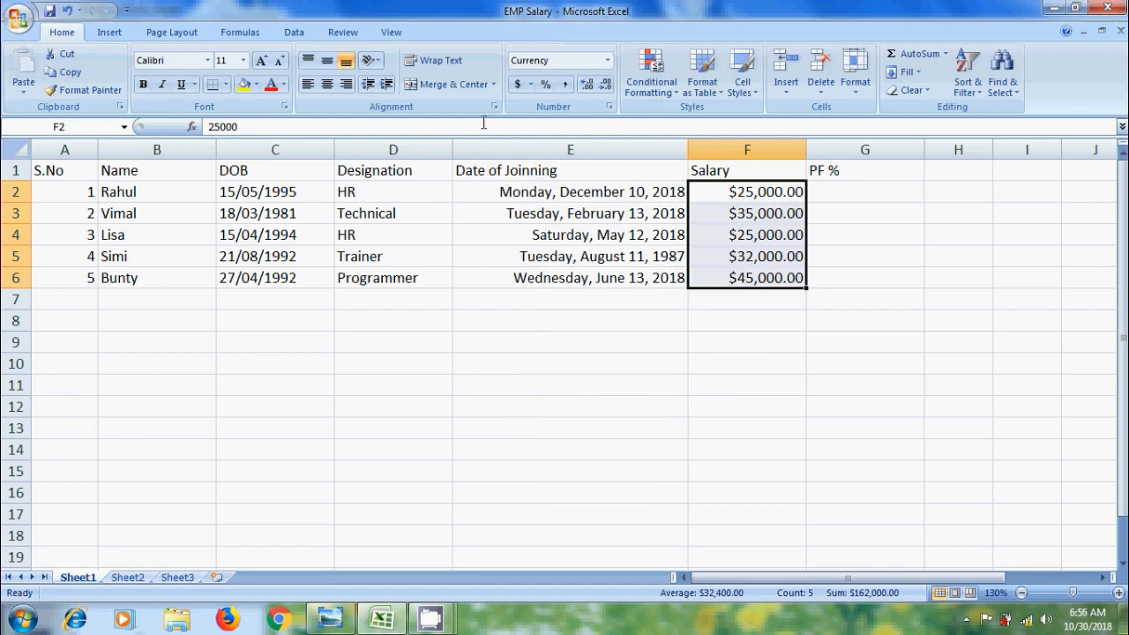
click(531, 84)
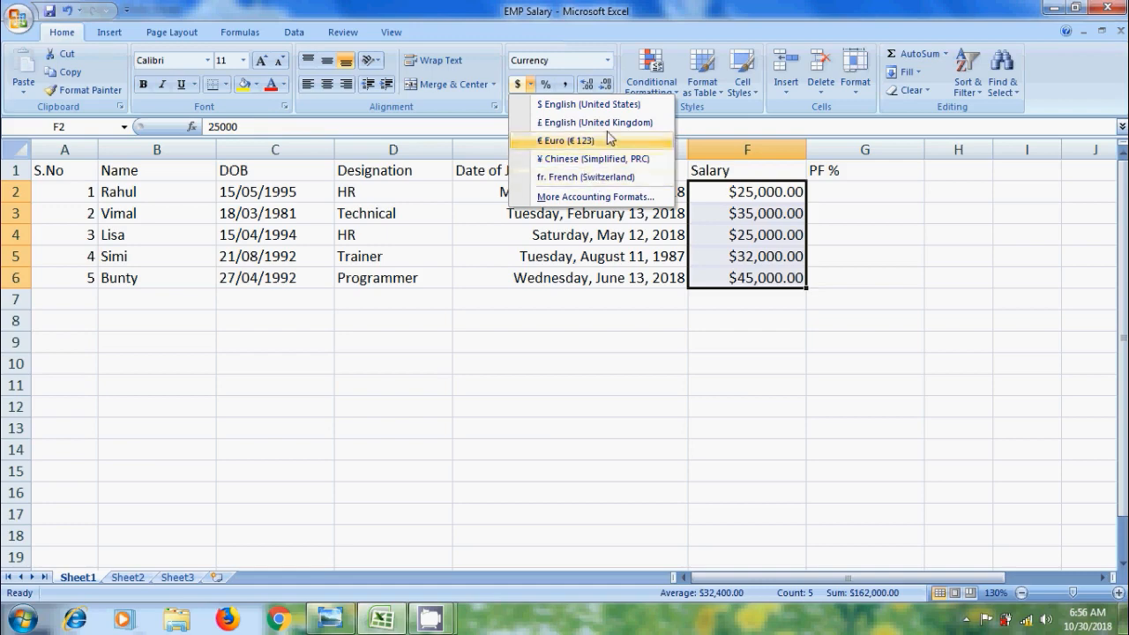
click(582, 123)
- Switch the Salary values' accounting format through € Euro and ¥ Chinese (Simplified, PRC), ending on fr. French (Switzerland)
click(531, 85)
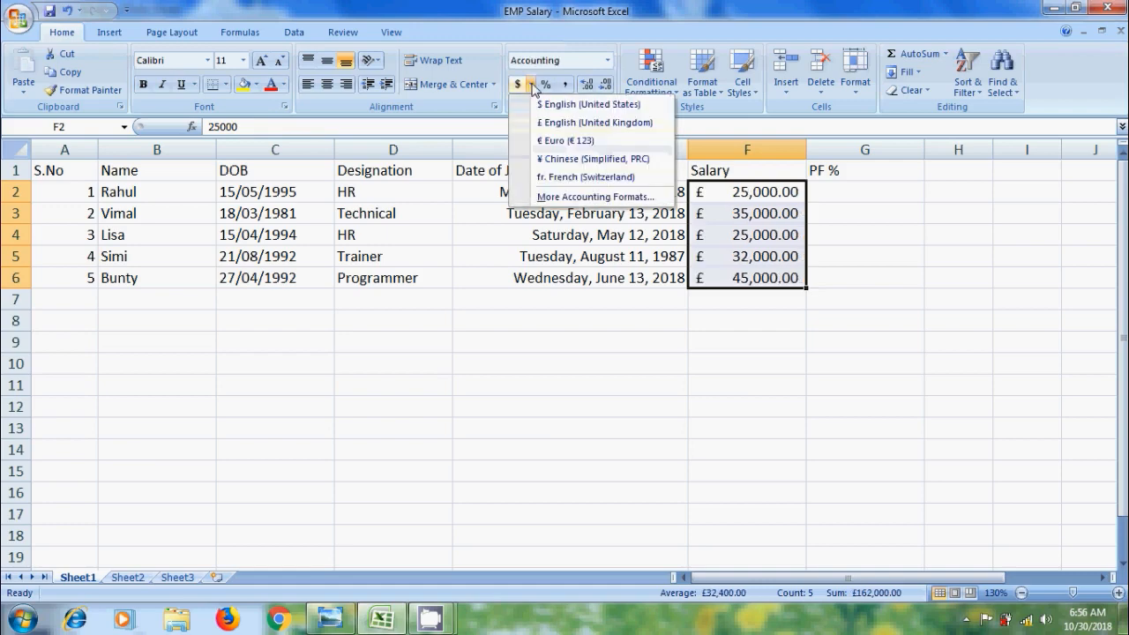
click(557, 141)
click(531, 84)
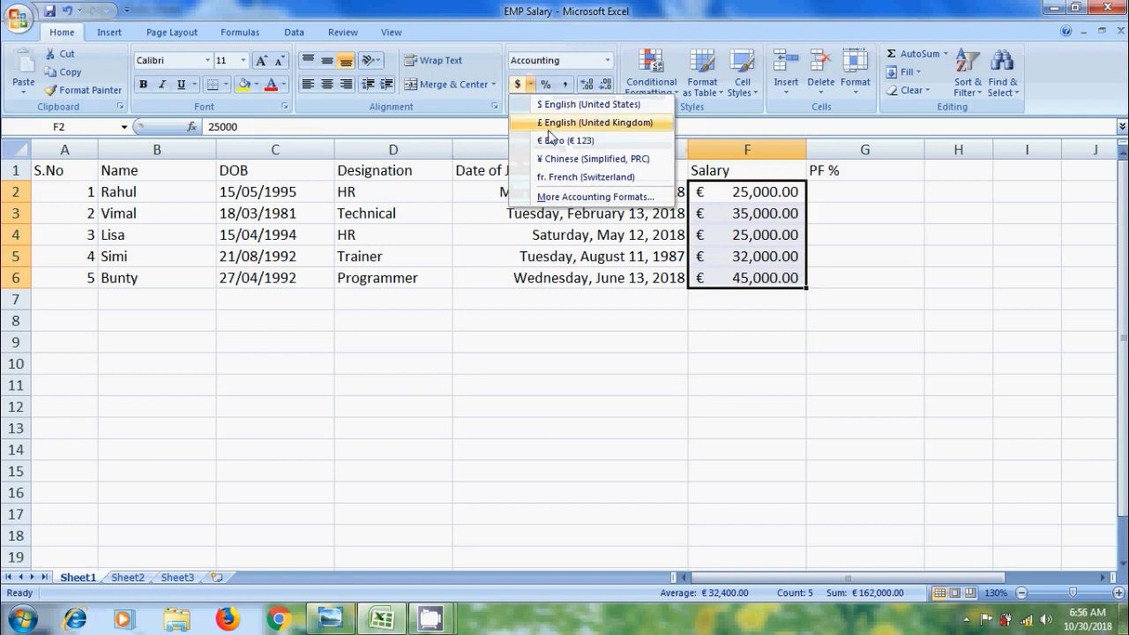
click(557, 159)
click(531, 85)
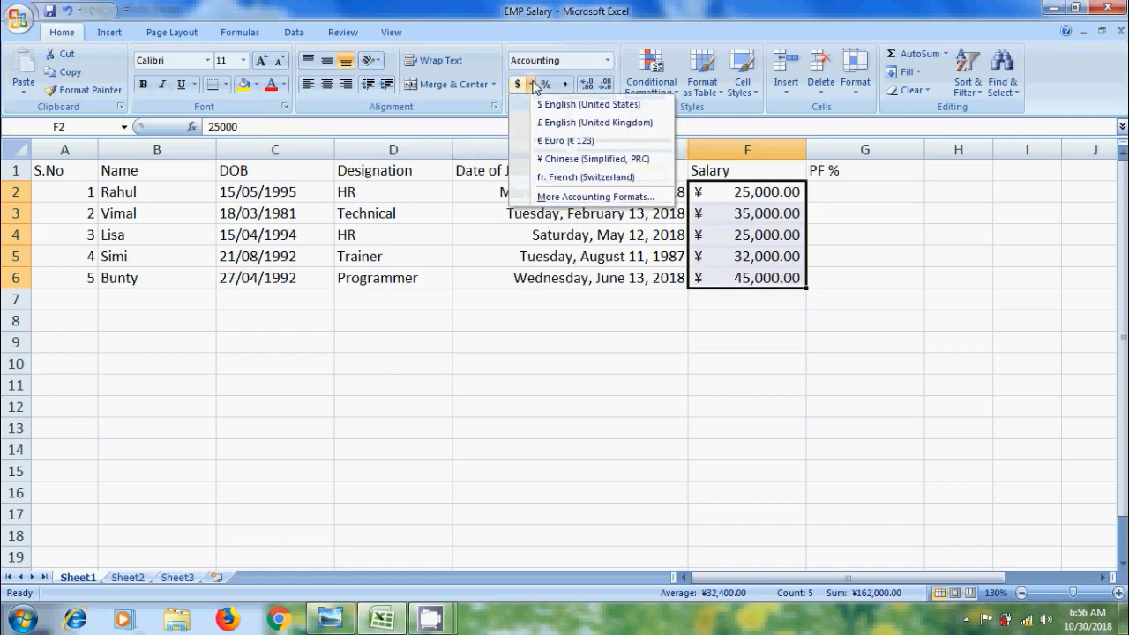
click(555, 177)
- Look through the currency symbols offered among the additional accounting formats and leave without applying one to the Salary values
click(531, 85)
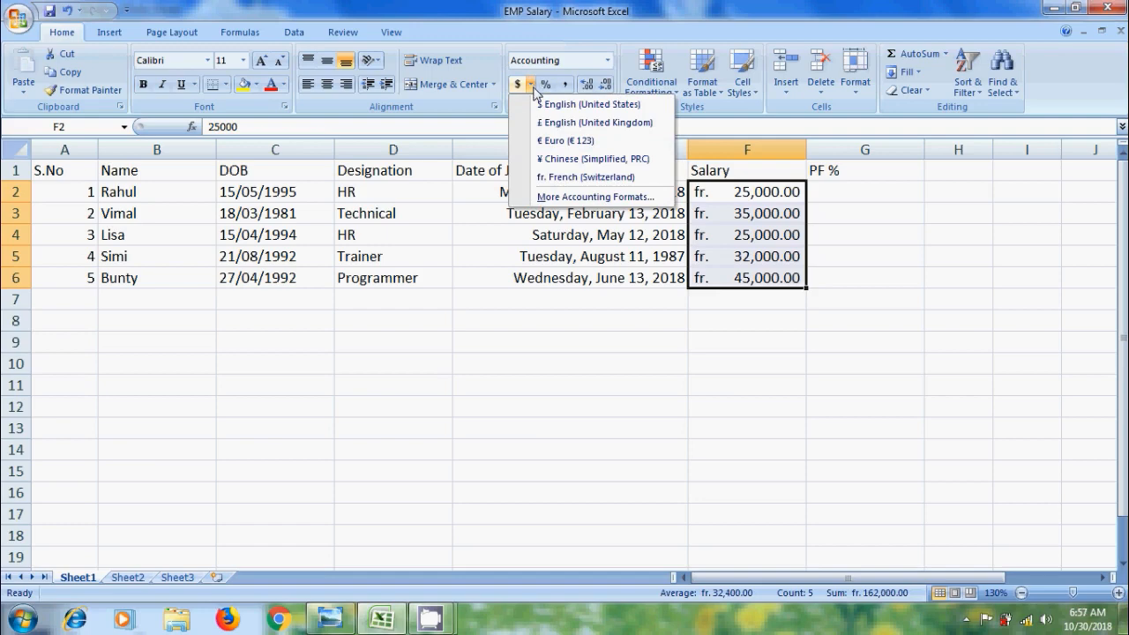
click(596, 197)
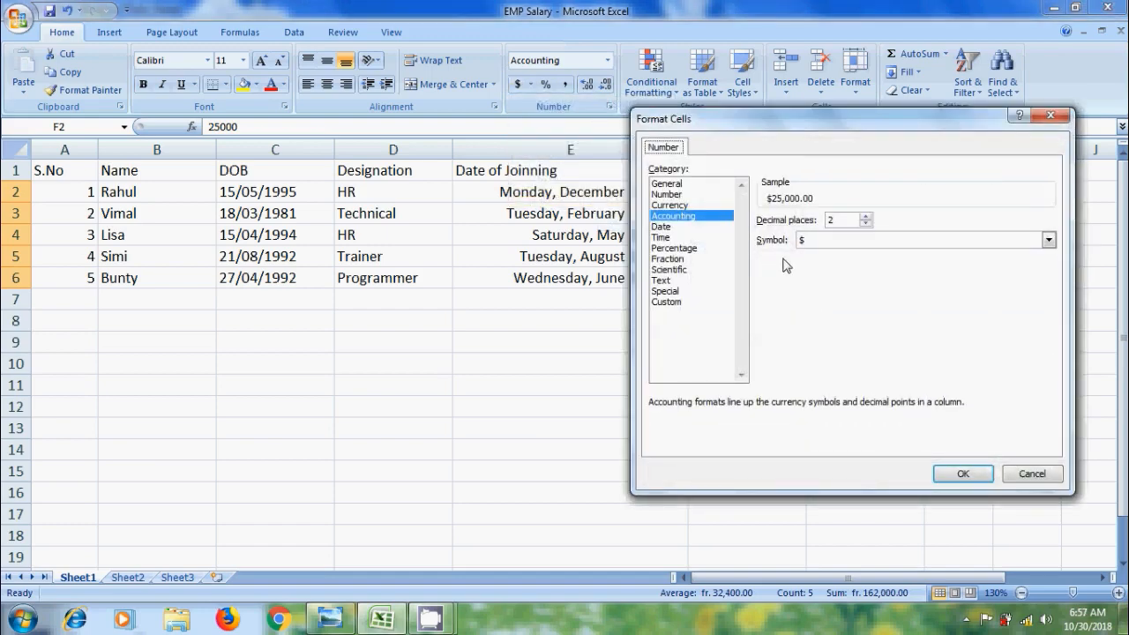
click(1047, 239)
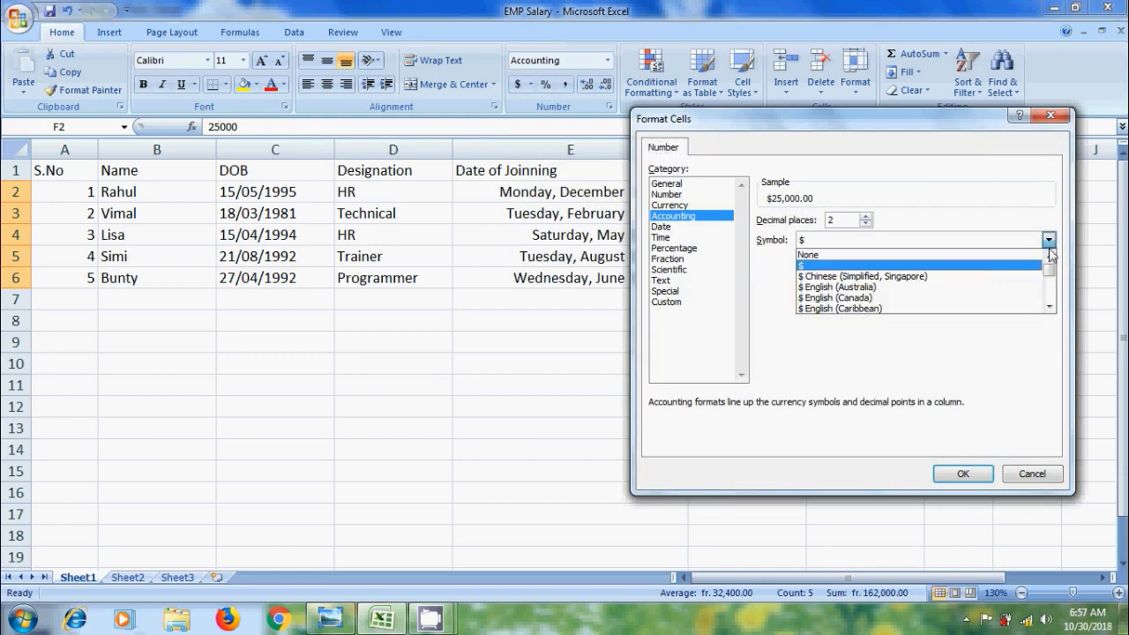
mouse_move(1049, 270)
mouse_down()
mouse_move(1059, 318)
mouse_move(1058, 259)
mouse_up()
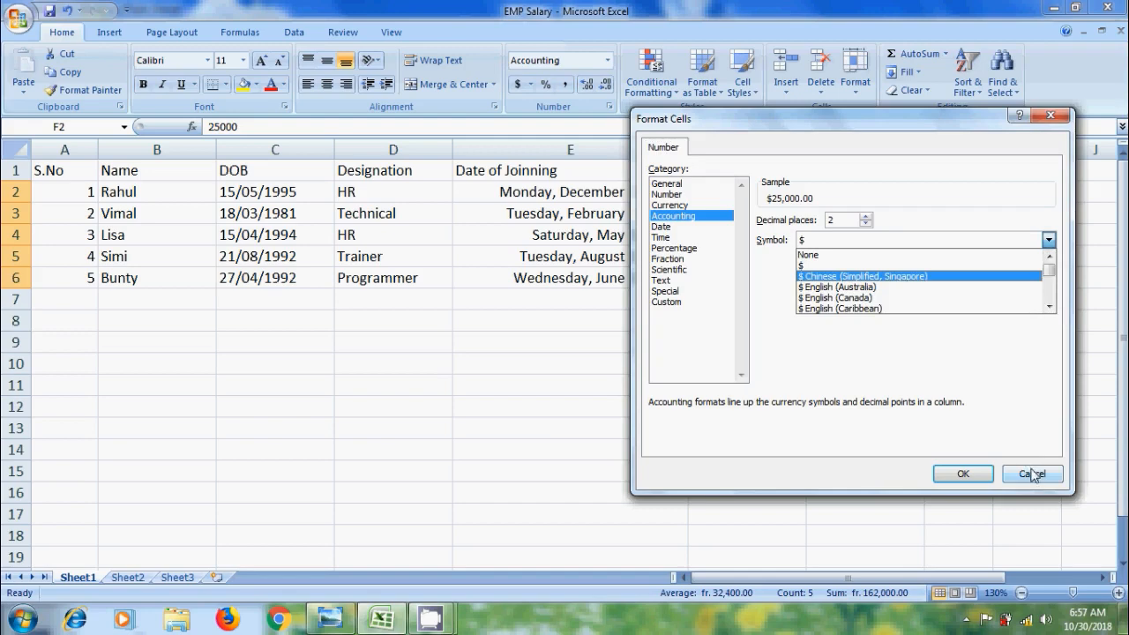
click(963, 473)
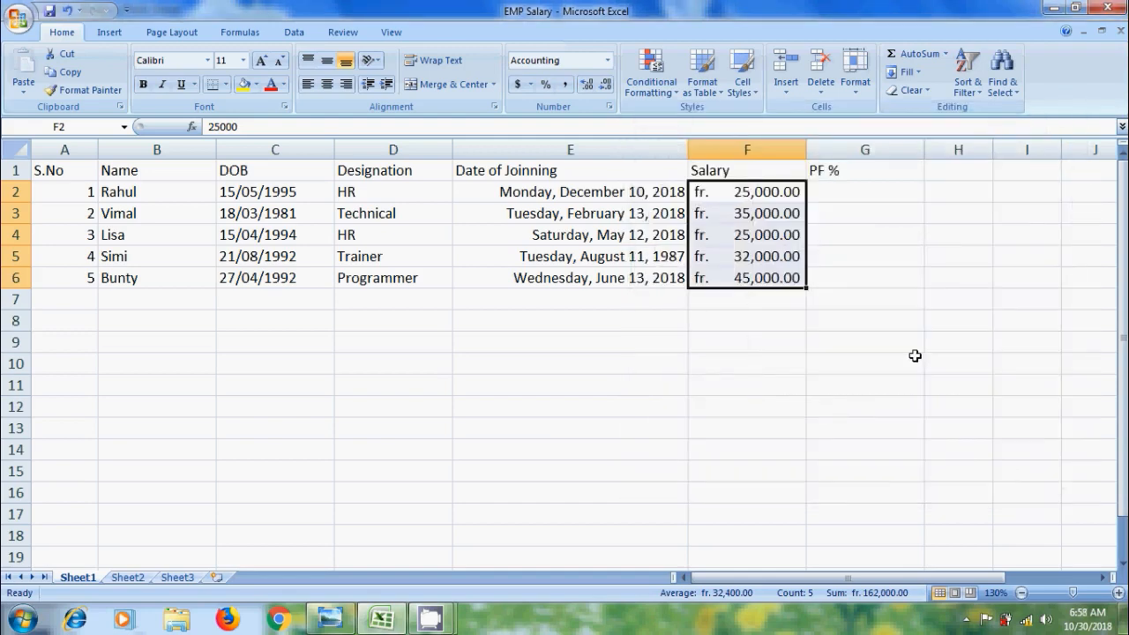
- Format the empty PF % cells G2:G6 as Percentage
drag(885, 191, 893, 278)
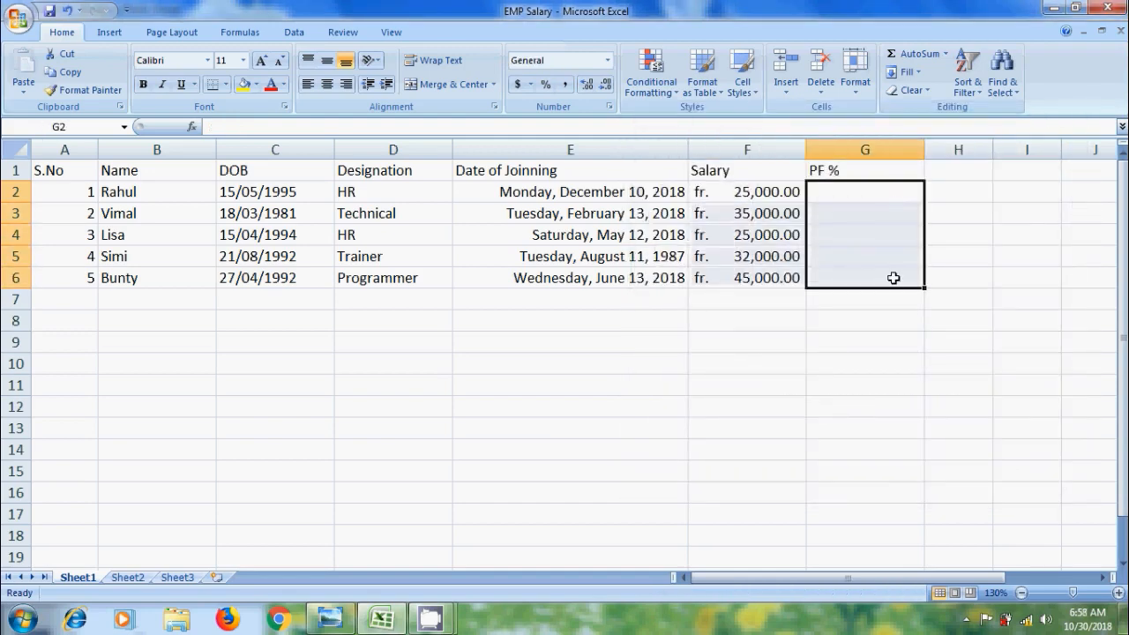
click(608, 61)
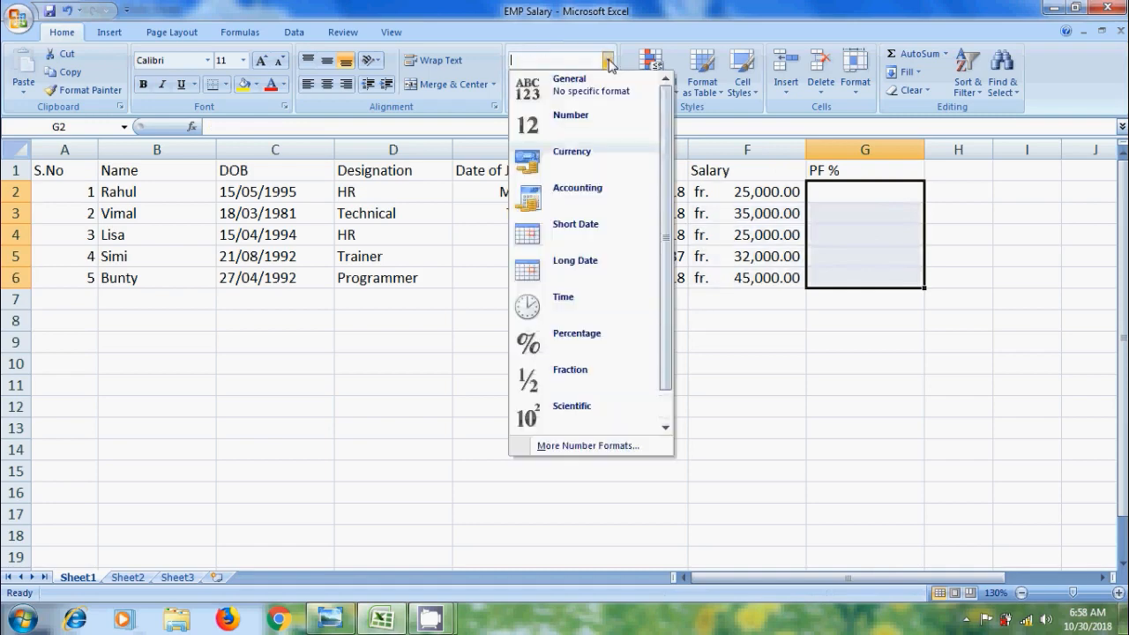
click(603, 331)
- Enter the PF % values 100, 50, 67, 98 and 92 in cells G2 to G6
click(865, 198)
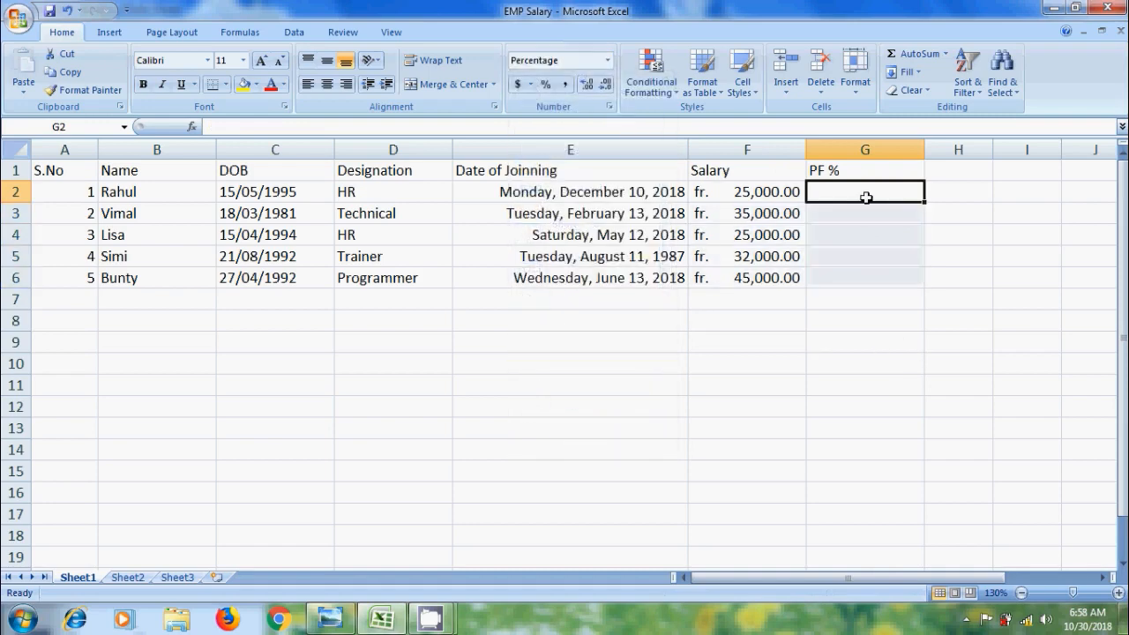
text(100)
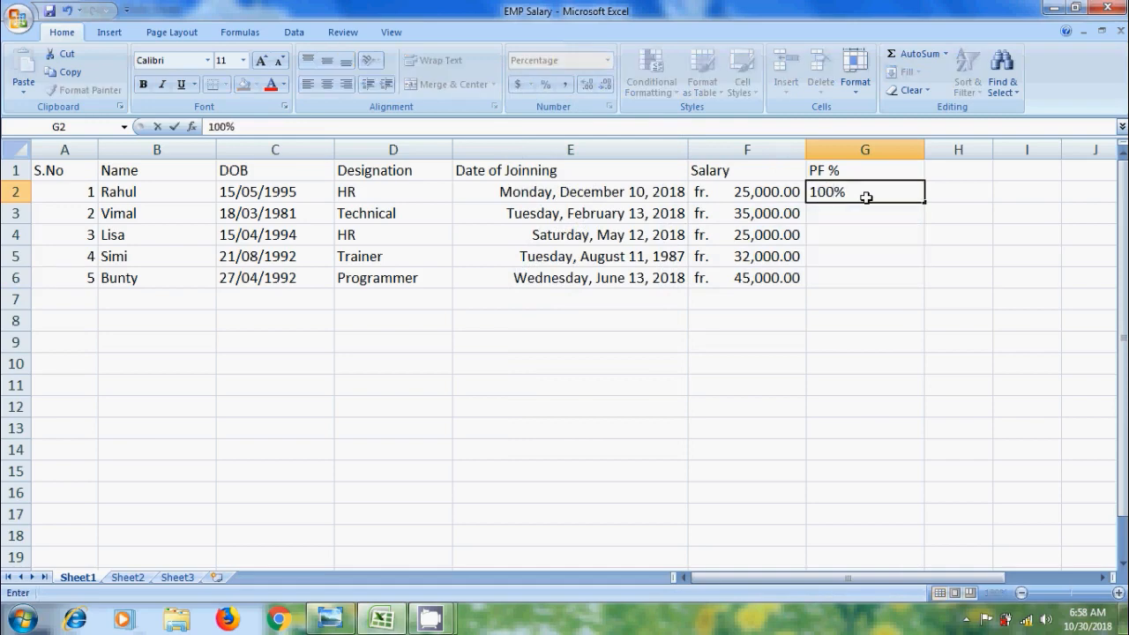
key(Return)
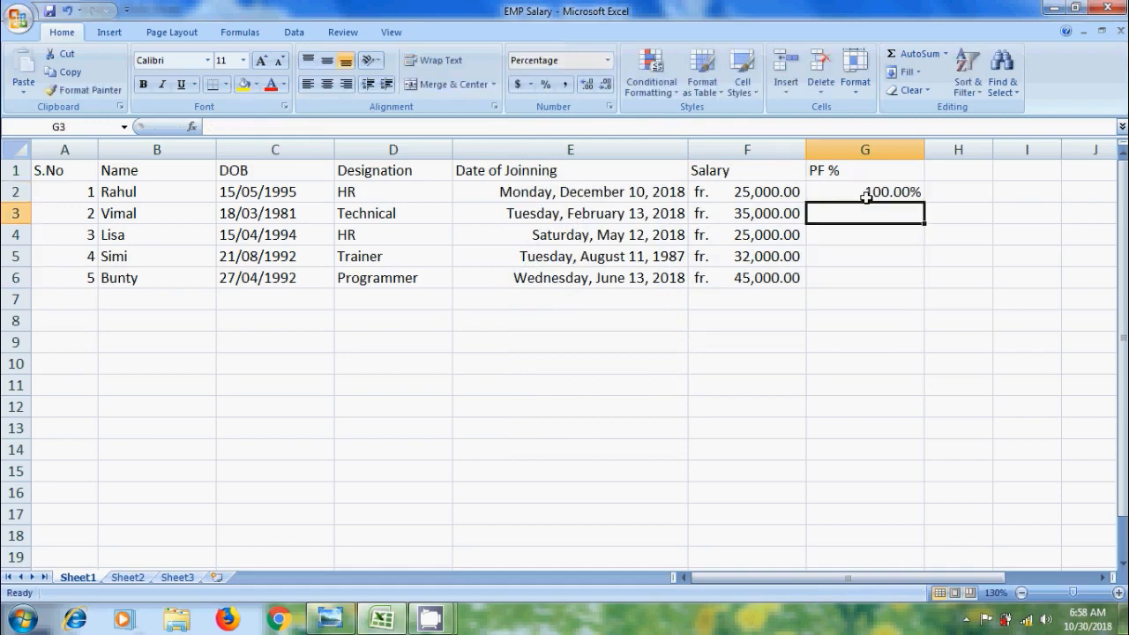
text(50)
key(Return)
text(67)
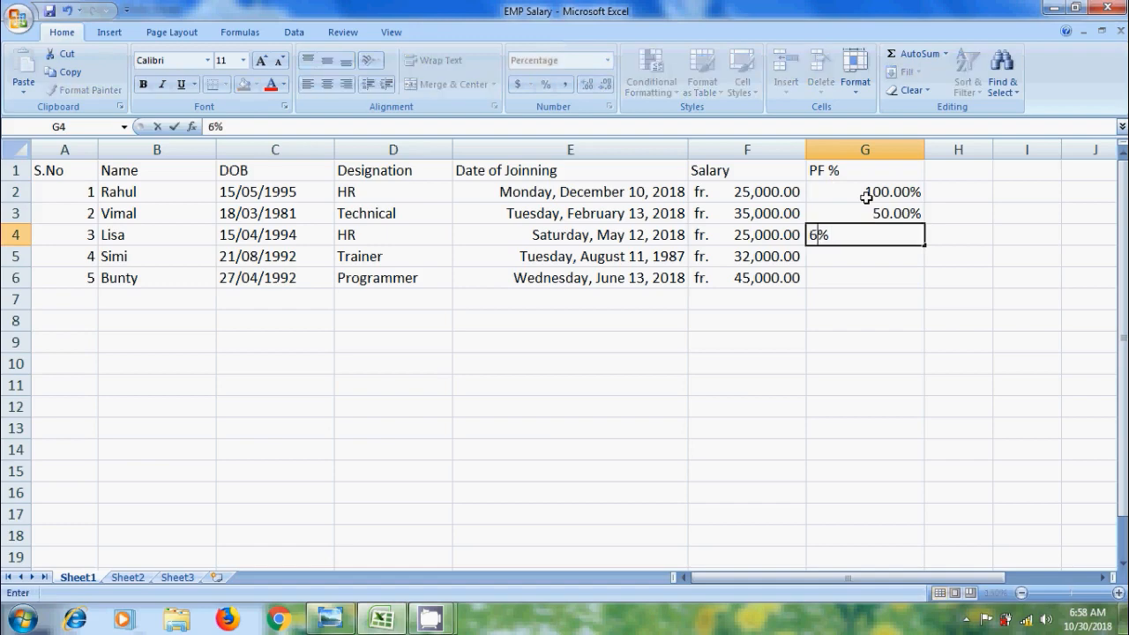
key(Return)
text(98)
key(Return)
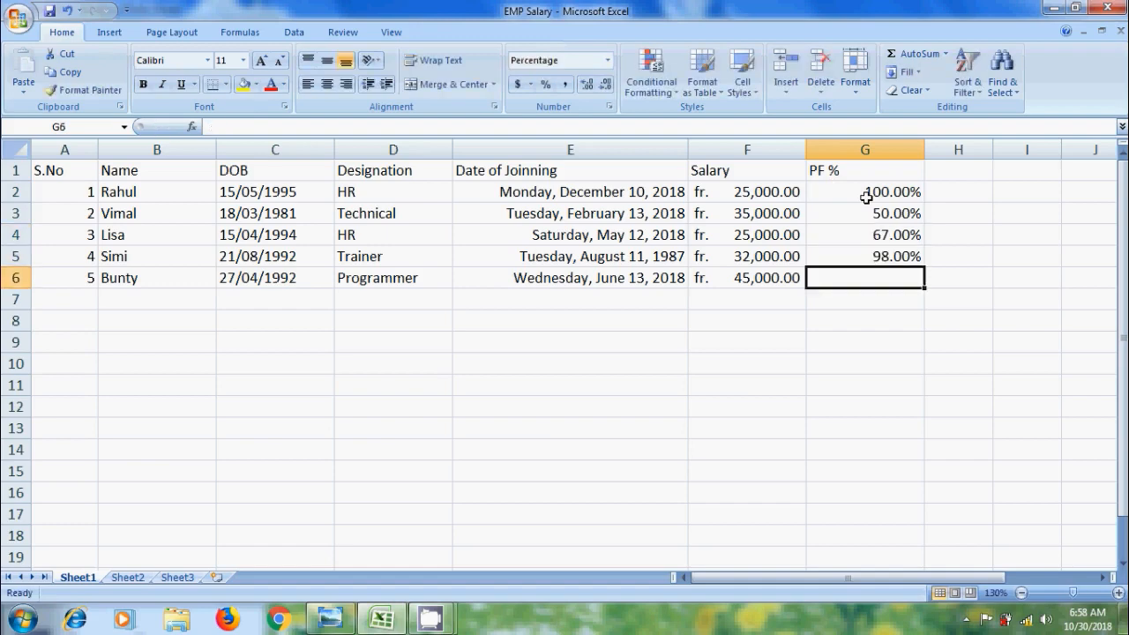
text(92)
key(Return)
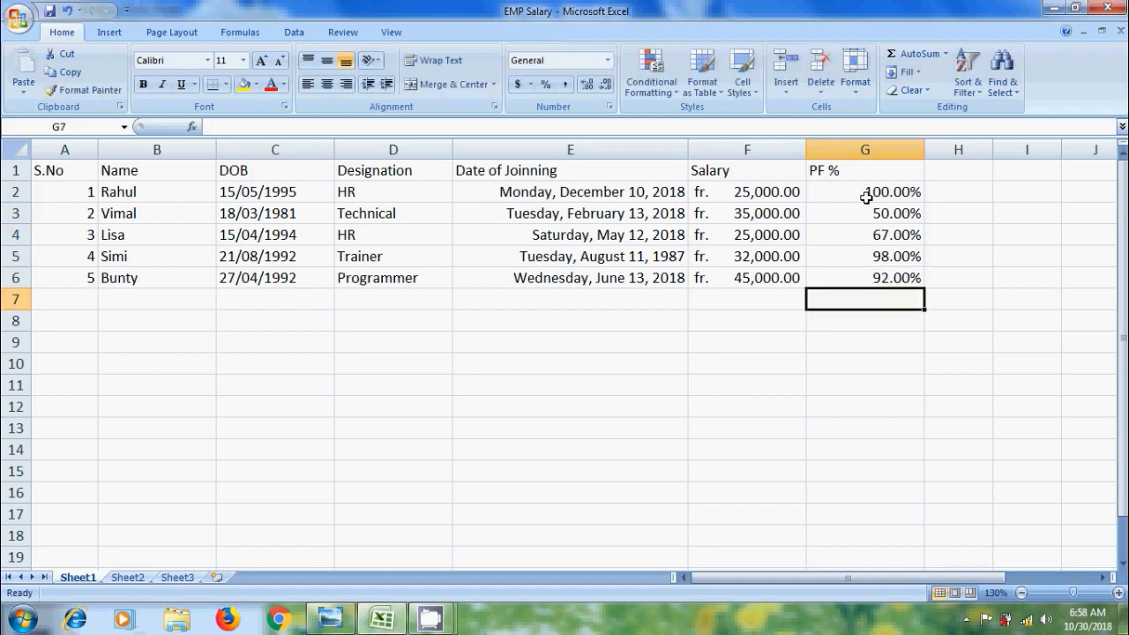
- Examine the Number, Currency, Accounting, Date and Time categories in the Format Cells settings, including the available date and time types
click(610, 106)
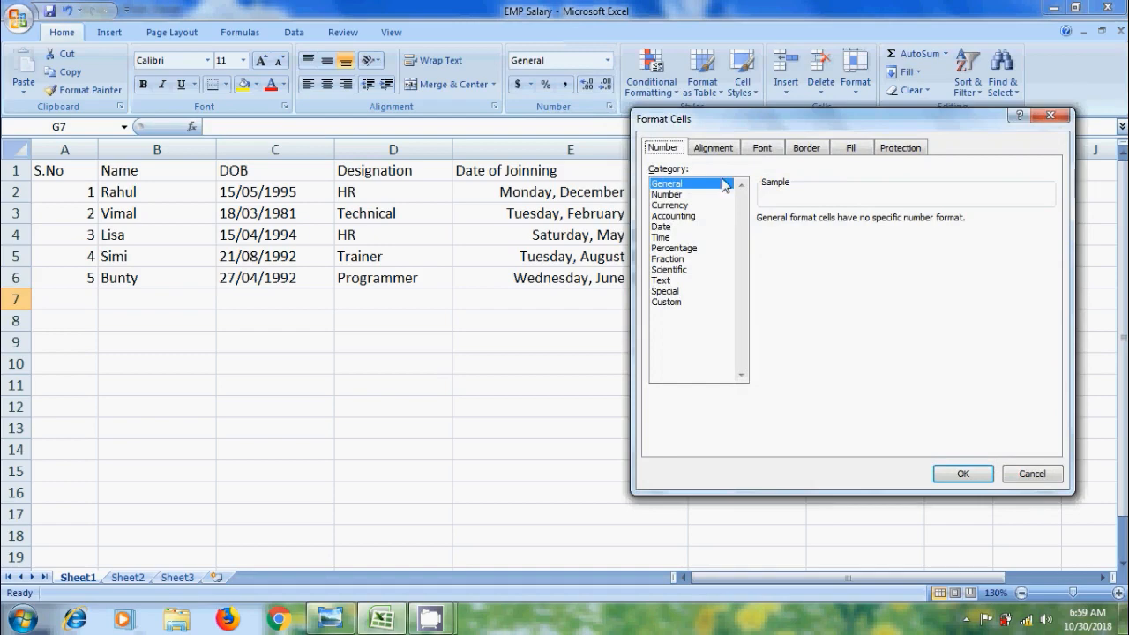
click(670, 195)
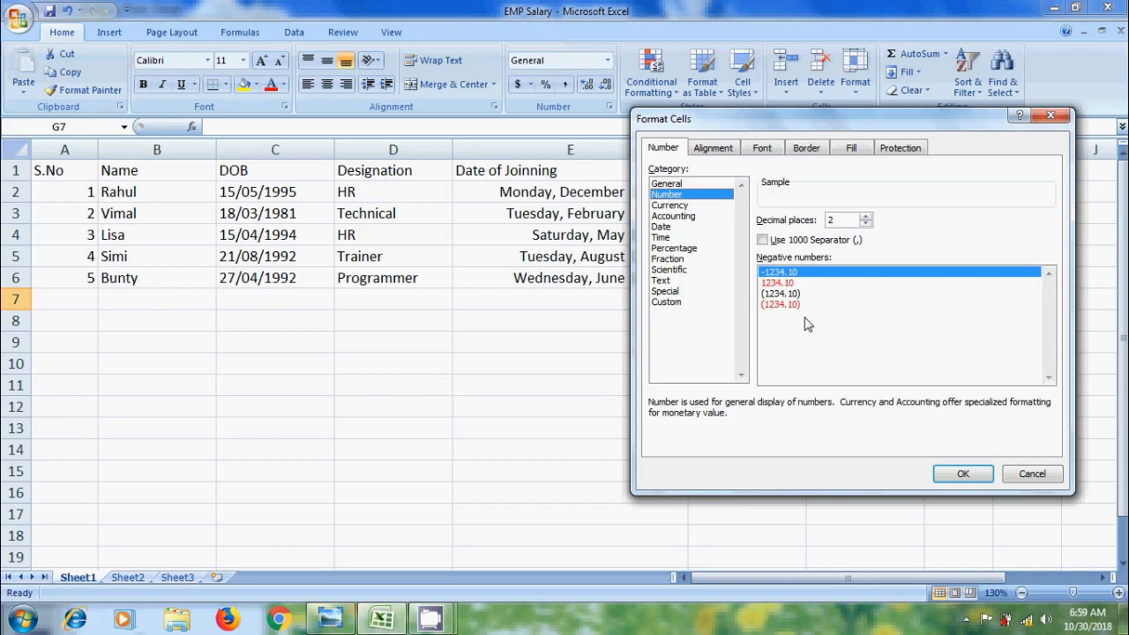
click(681, 206)
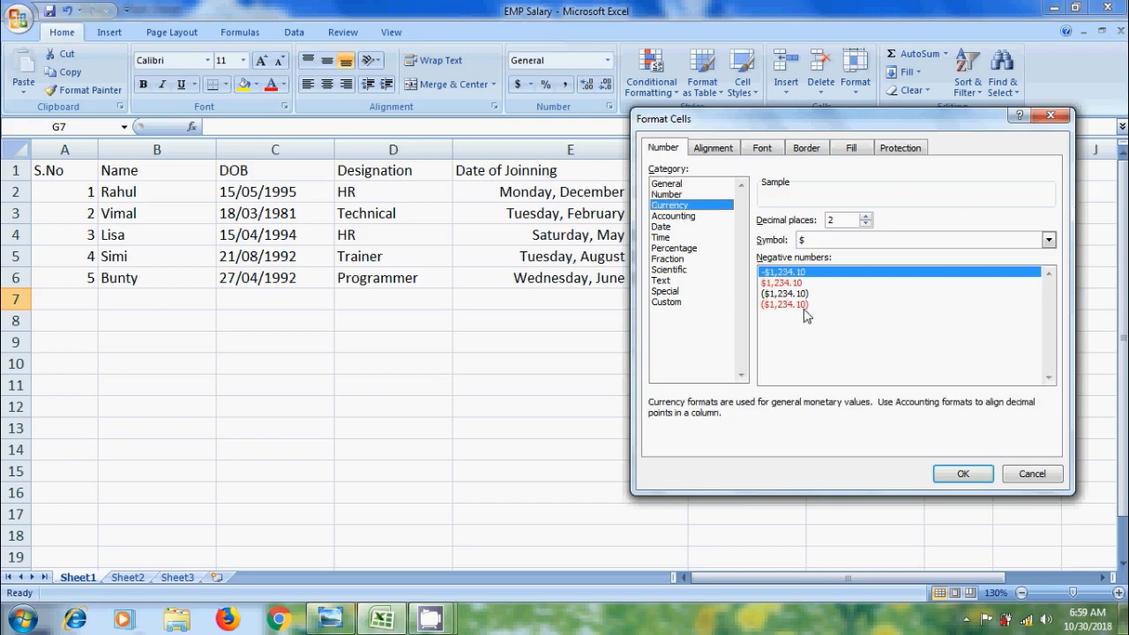
click(685, 218)
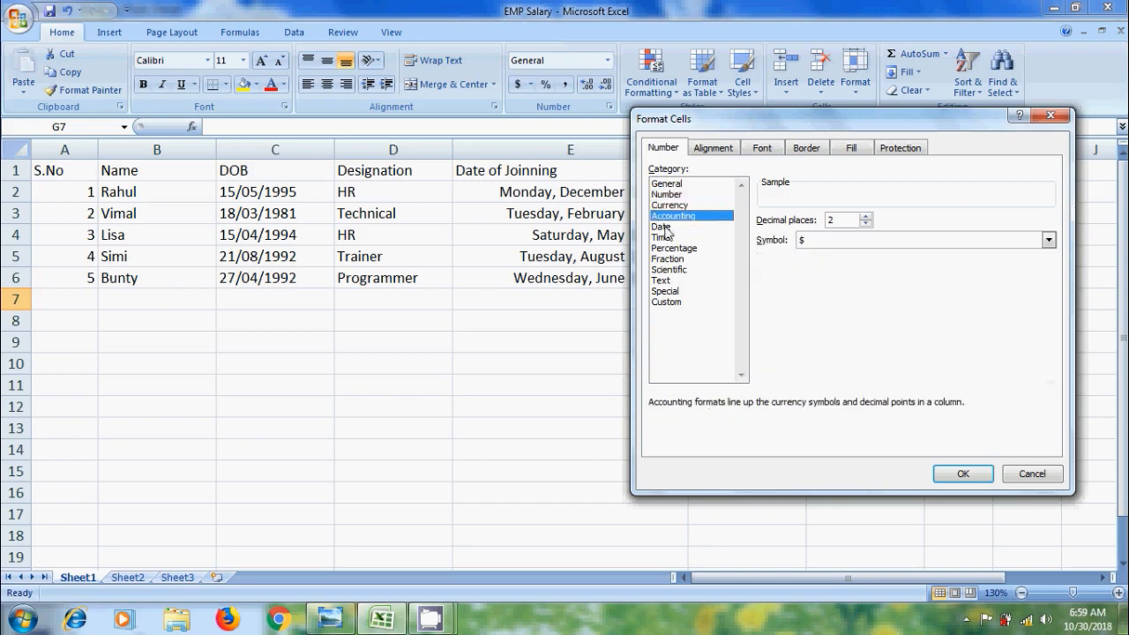
click(663, 226)
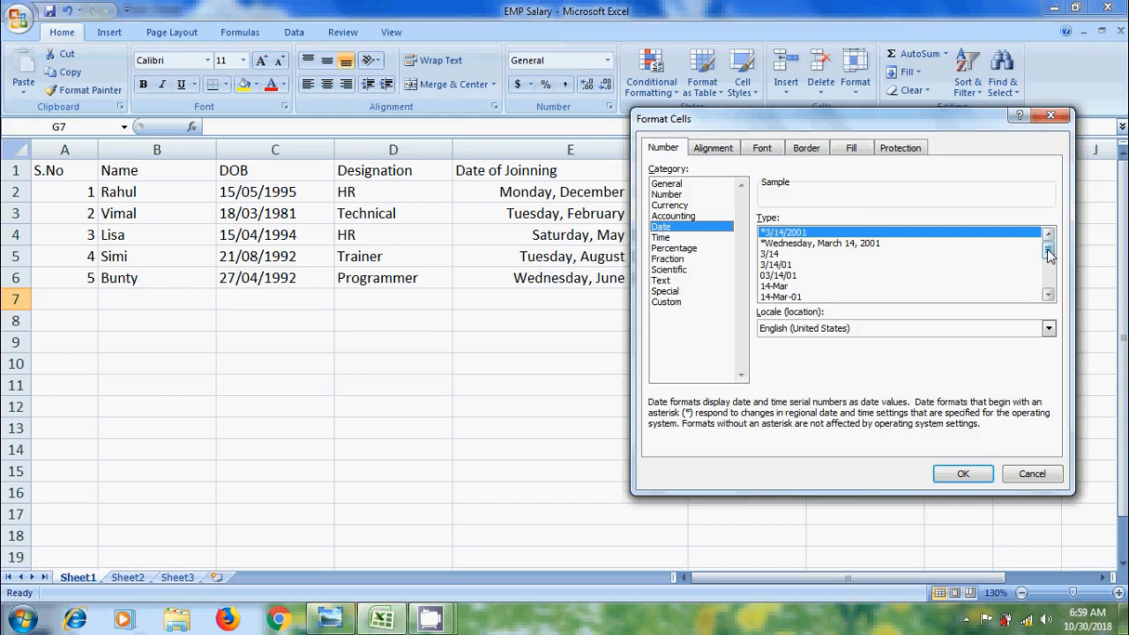
drag(1050, 254, 1052, 284)
drag(1049, 279, 1058, 244)
click(661, 237)
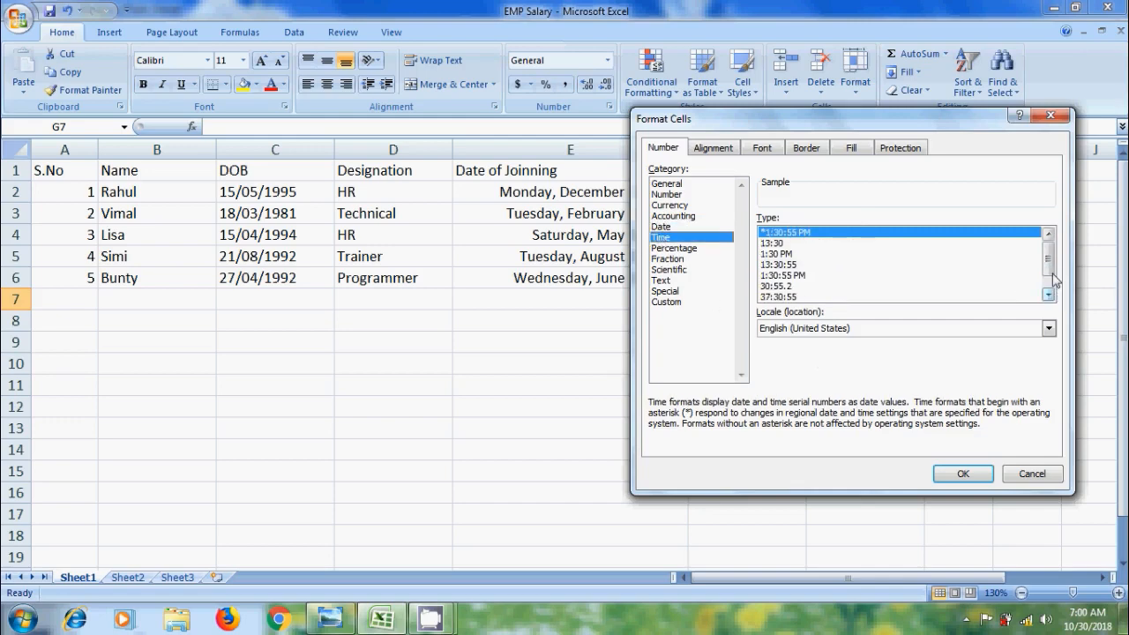
drag(1052, 273, 1051, 245)
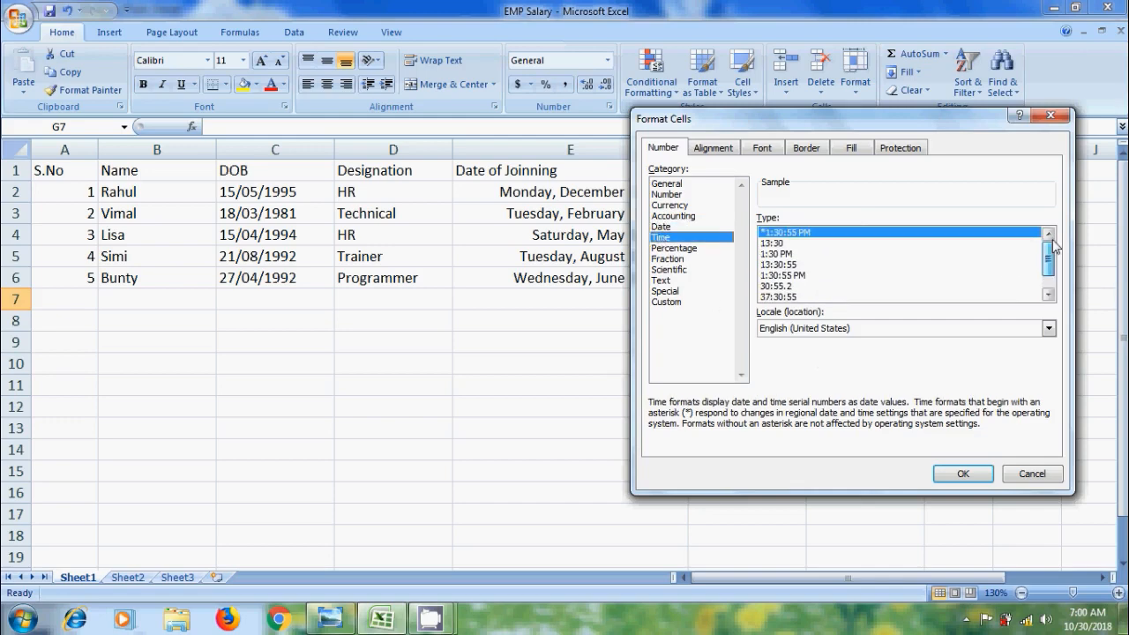
- Review the Percentage, Fraction, Scientific, Text, Special and Custom format categories and close the cell format settings without applying any
click(682, 249)
click(673, 259)
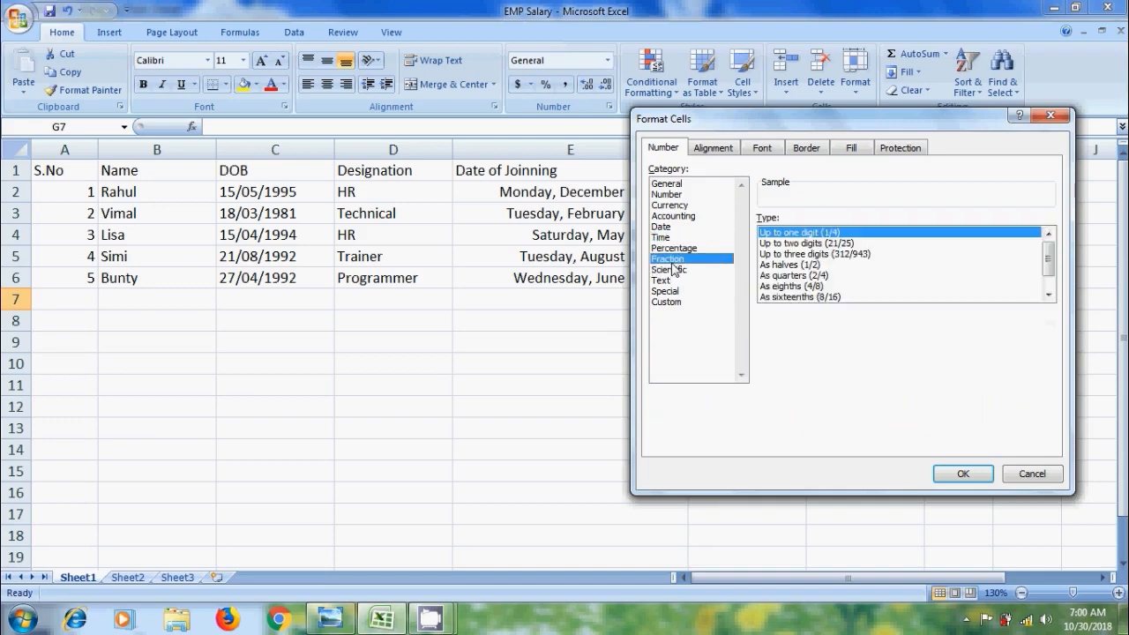
click(679, 270)
click(657, 280)
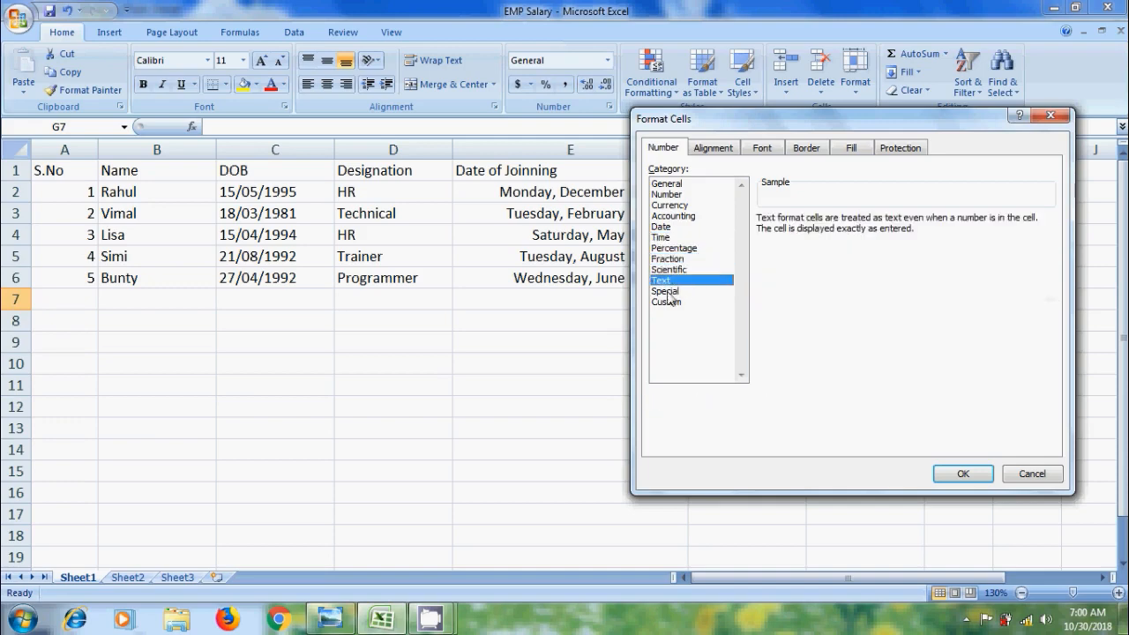
click(667, 291)
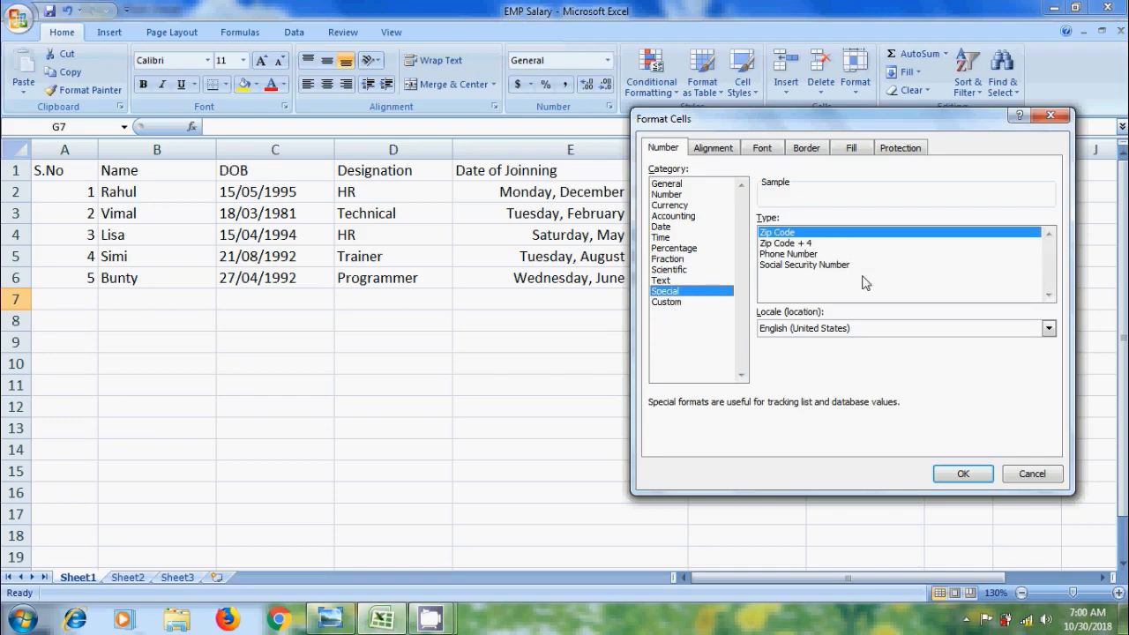
click(675, 303)
drag(1048, 255, 1064, 361)
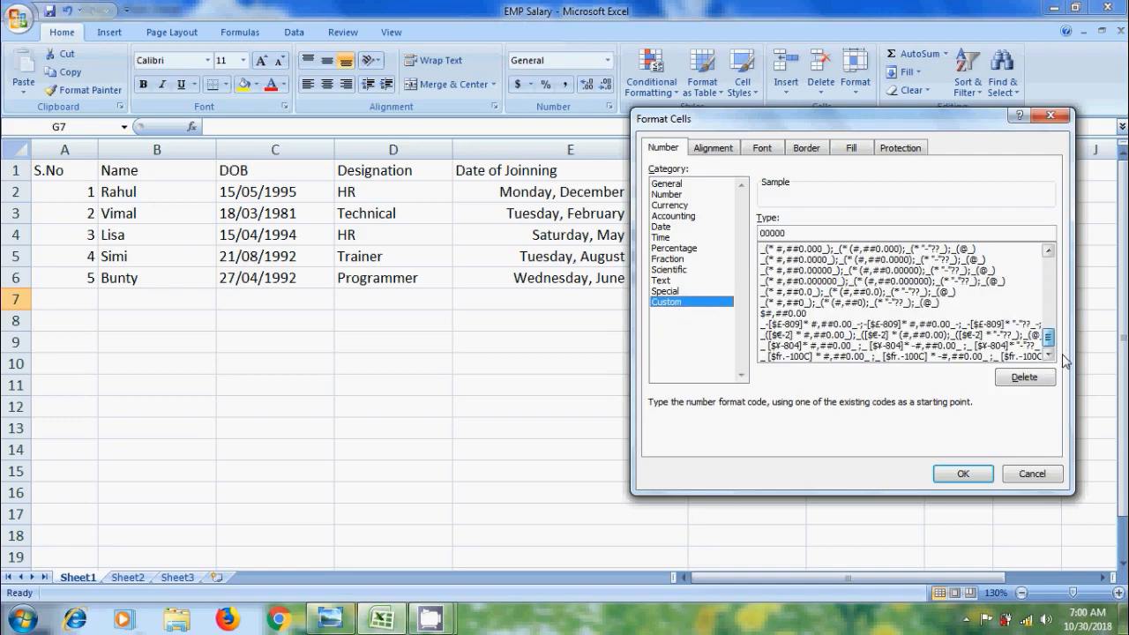
scroll(970, 309, up, 10)
click(1031, 473)
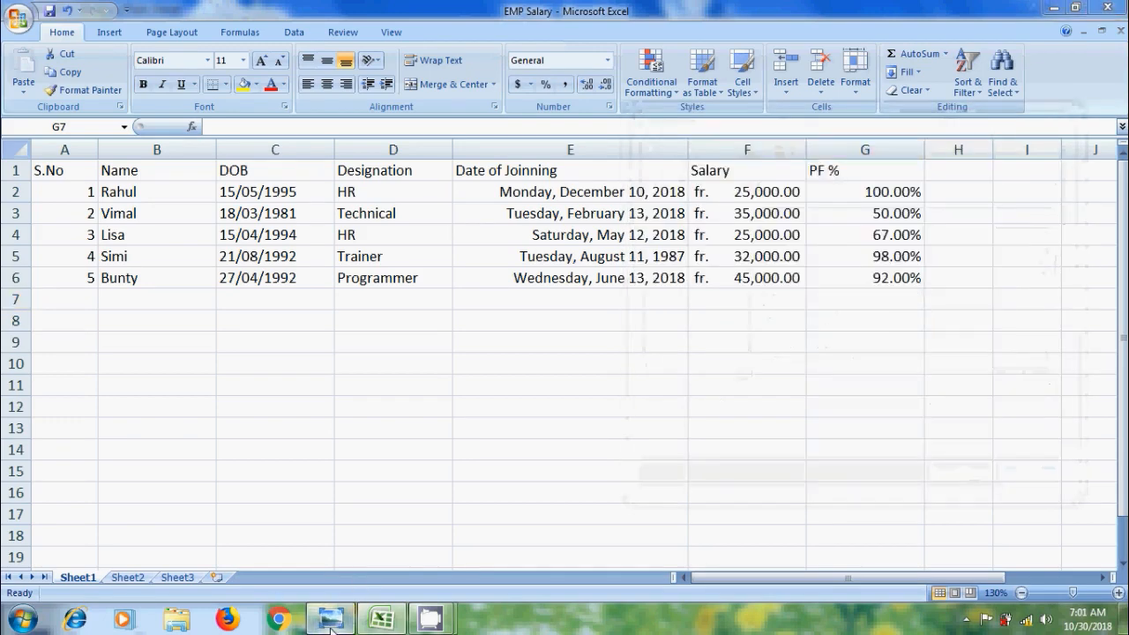
- Show the format cells picture in Windows Photo Viewer, and minimize both it and the EMP Salary workbook to reveal the desktop
click(330, 620)
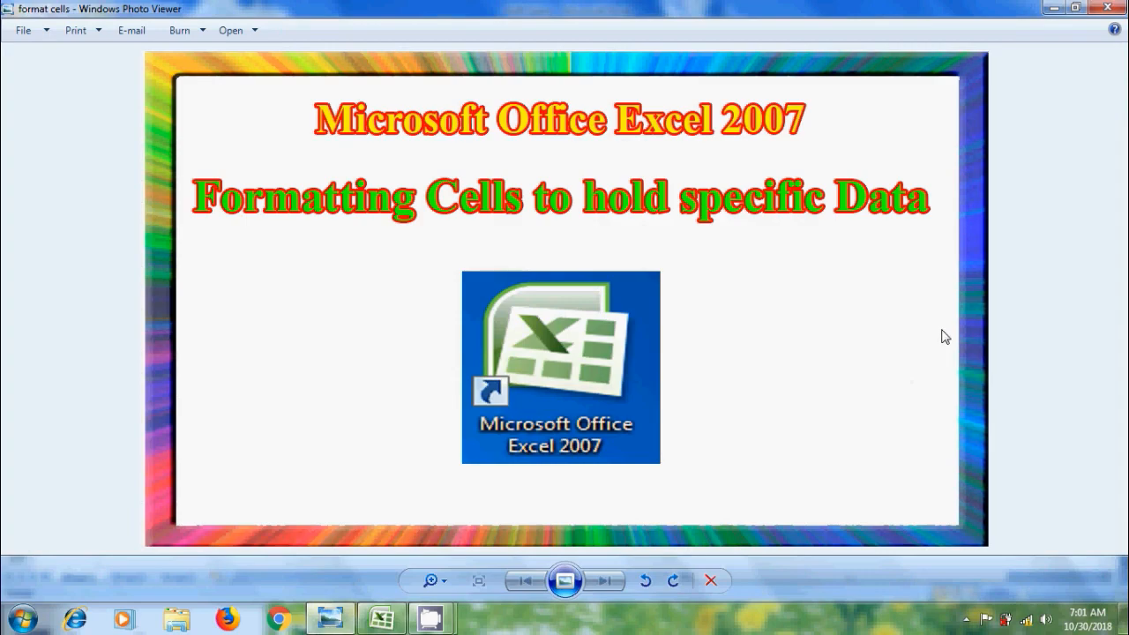
click(1053, 8)
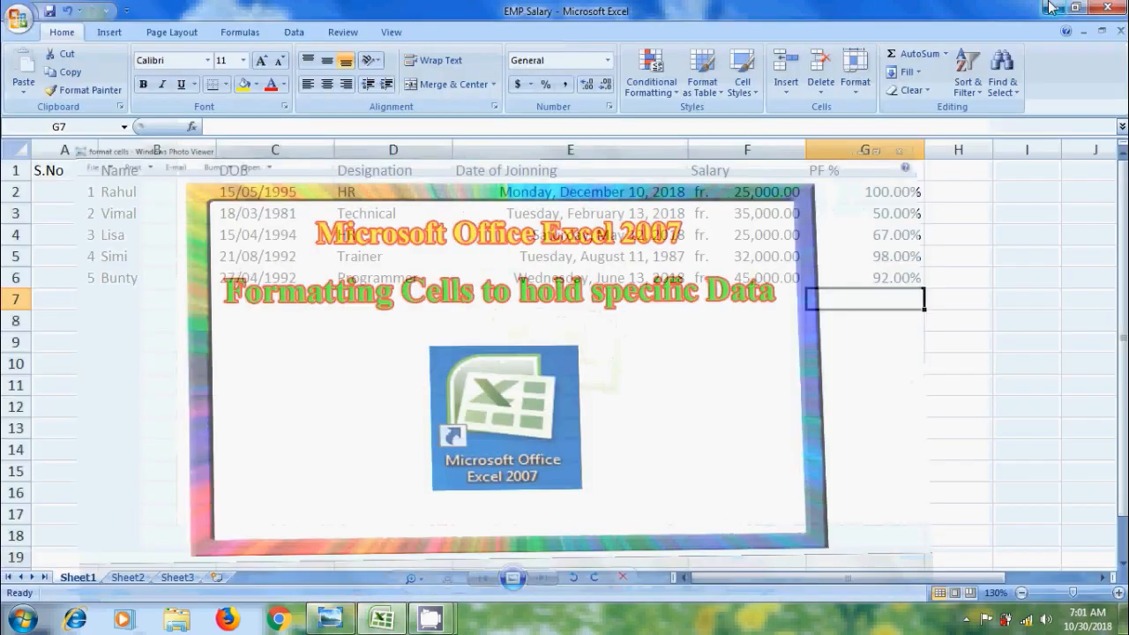
click(1054, 8)
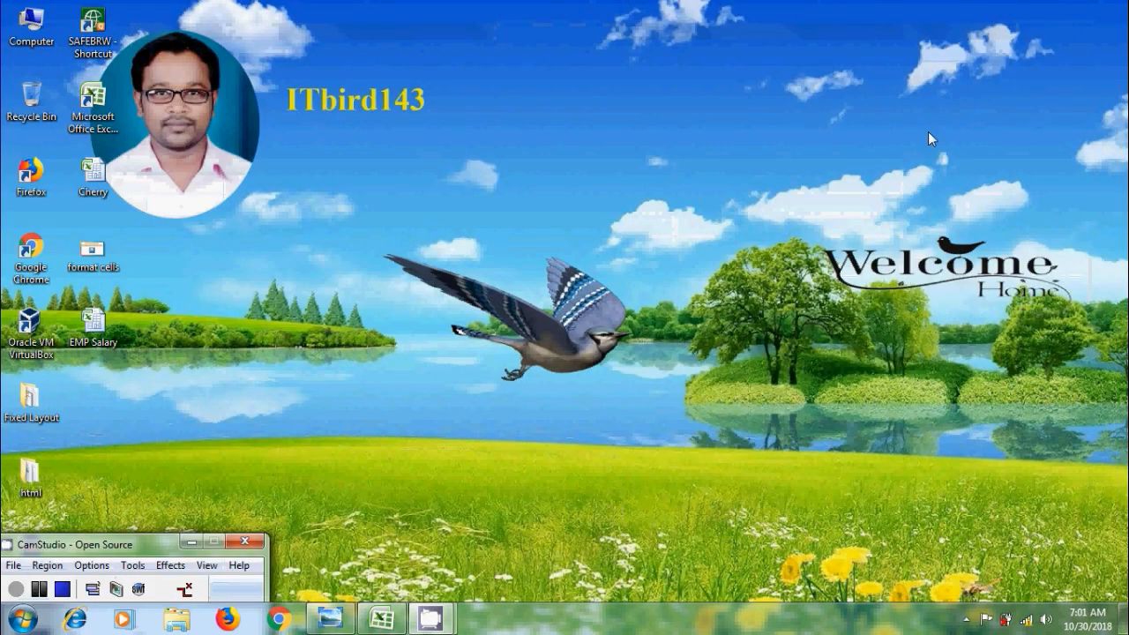